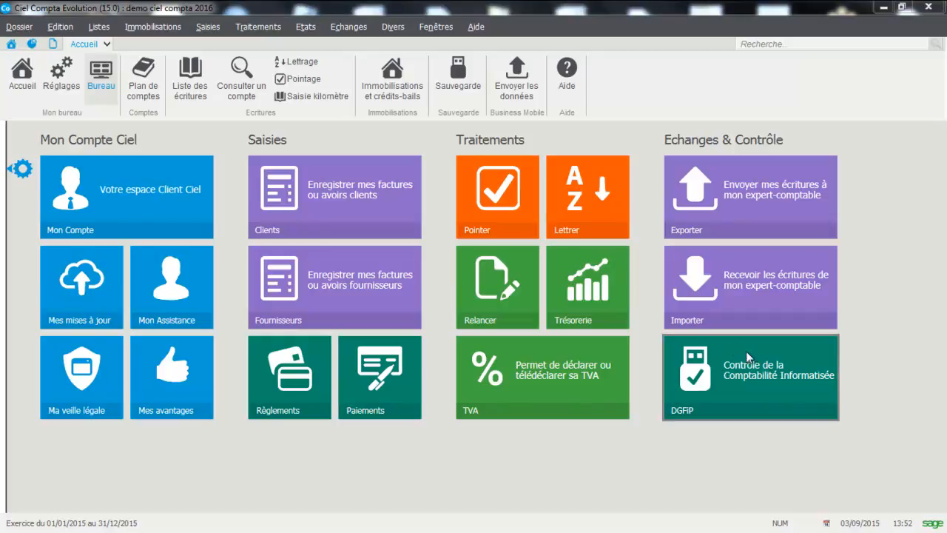
Open the list of loans and start a new loan simulation
{"action": "left_click", "coordinate": [101, 27]}
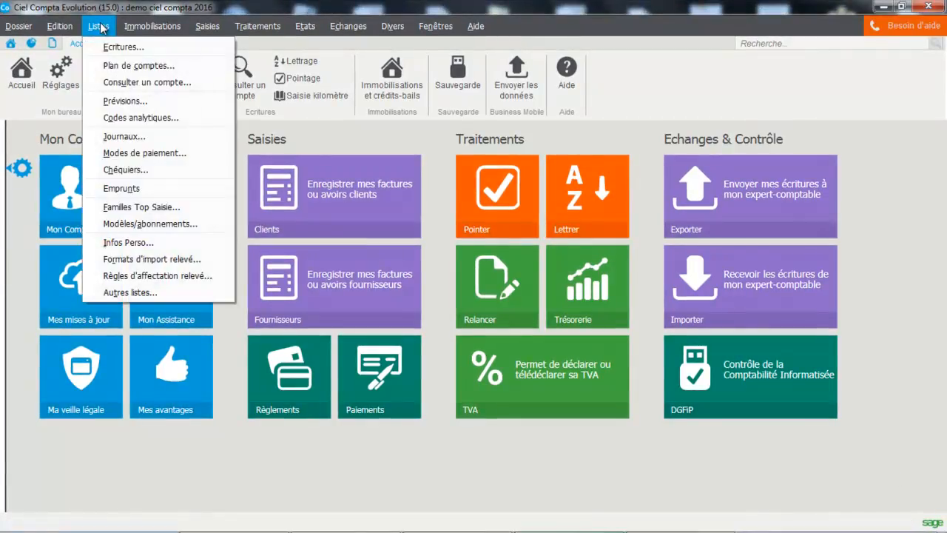
{"action": "left_click", "coordinate": [131, 188]}
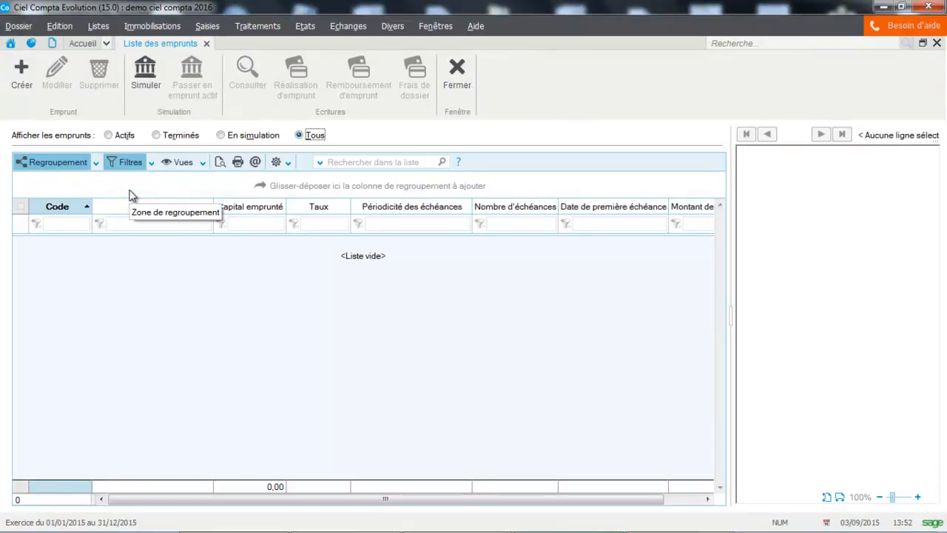
{"action": "left_click", "coordinate": [146, 83]}
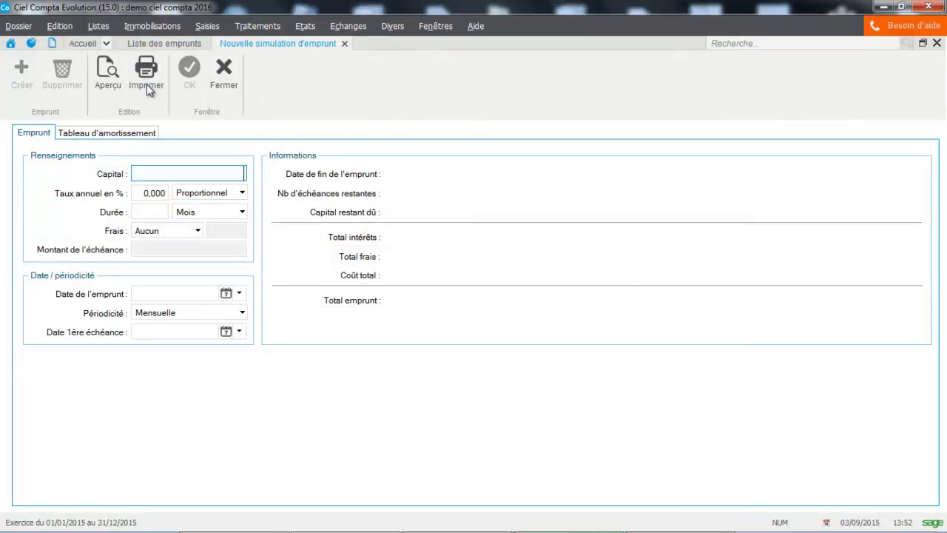
Set the simulation's capital to 5 000 and its annual rate to 5 %, with the Proportionnel rate type
{"action": "key", "text": "Caps_Lock"}
{"action": "type", "text": "5 000"}
{"action": "key", "text": "Tab"}
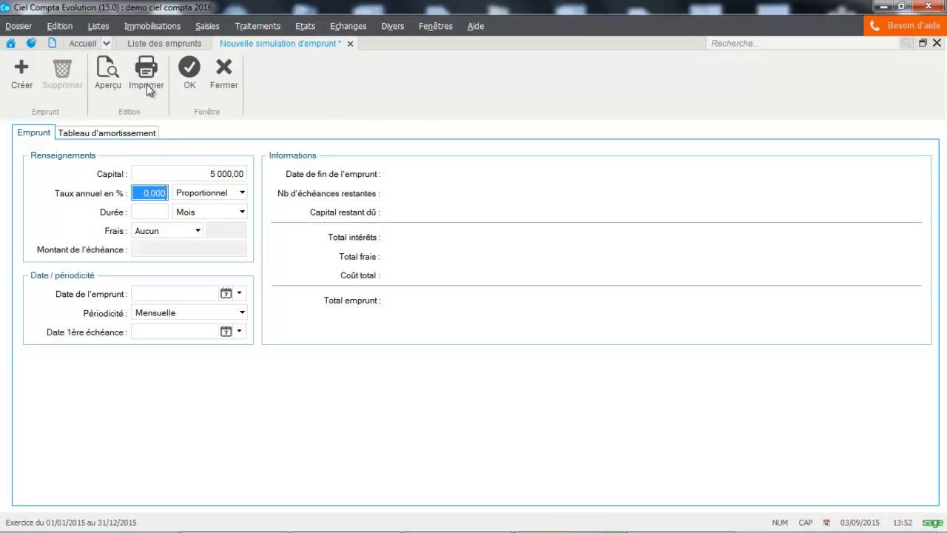
{"action": "type", "text": "5"}
{"action": "key", "text": "Tab"}
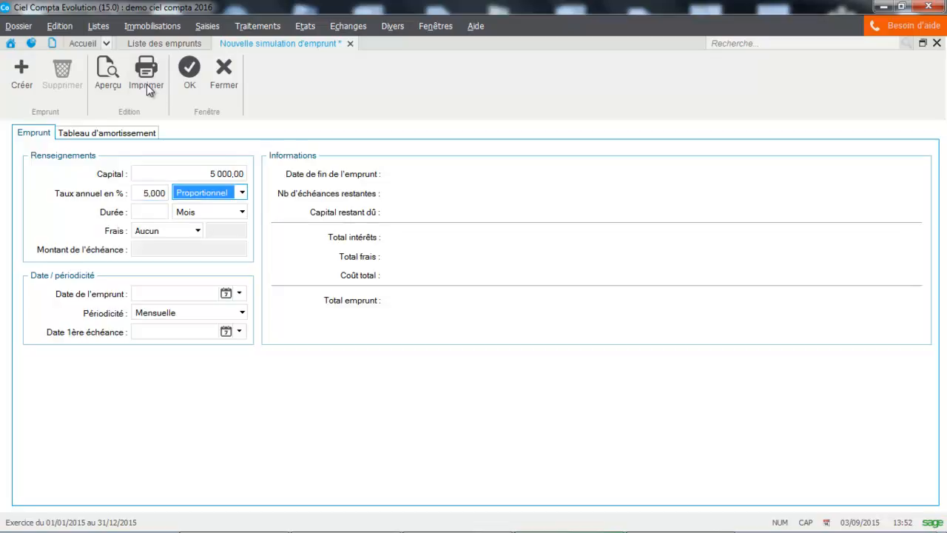
{"action": "left_click", "coordinate": [242, 192]}
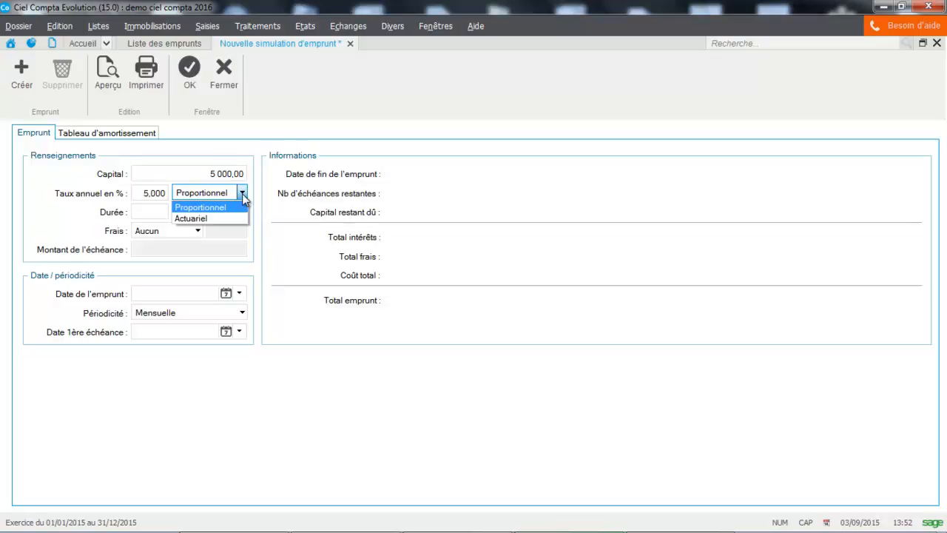
{"action": "left_click", "coordinate": [234, 208]}
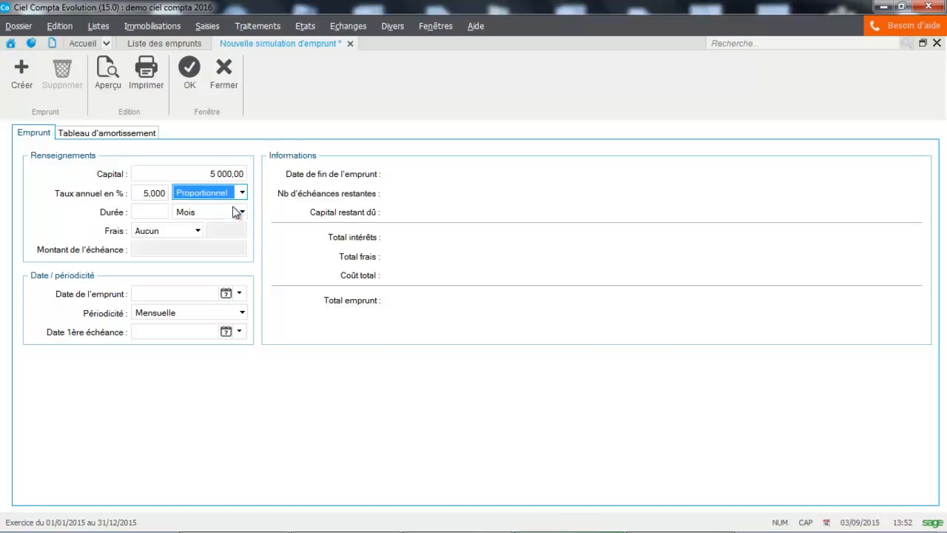
Set the loan duration to 36 months and the fees to a fixed amount (Montant fixe) of 30
{"action": "left_click", "coordinate": [156, 211]}
{"action": "type", "text": "36"}
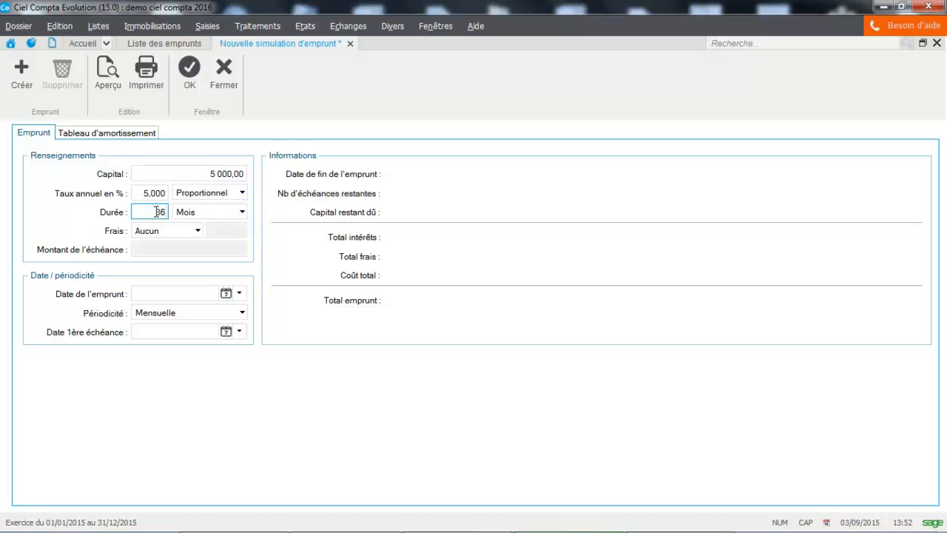
{"action": "key", "text": "Tab"}
{"action": "left_click", "coordinate": [199, 232]}
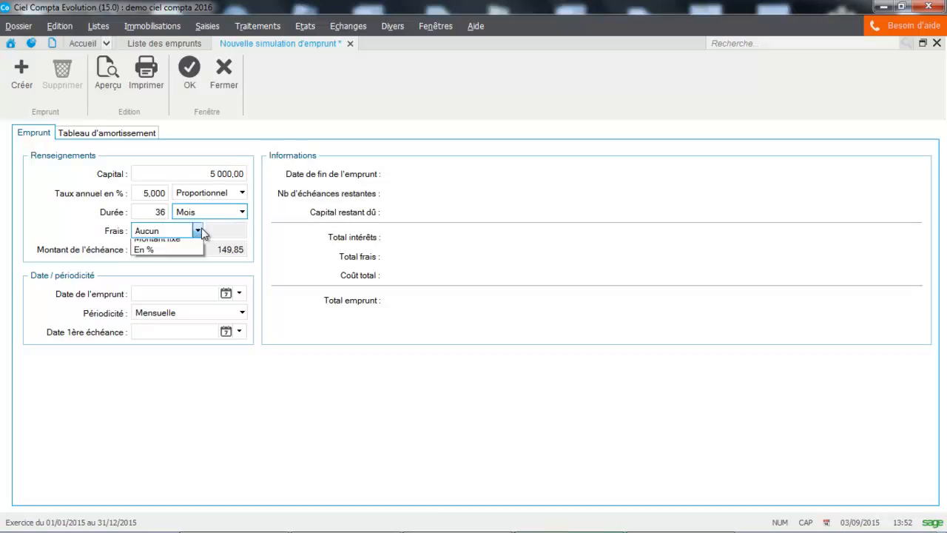
{"action": "left_click", "coordinate": [184, 257]}
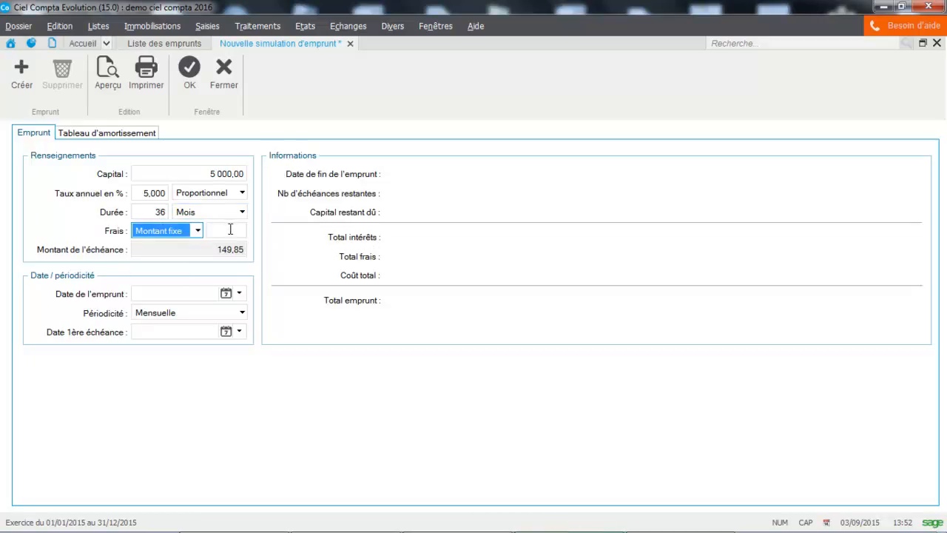
{"action": "left_click", "coordinate": [231, 229]}
{"action": "type", "text": "30"}
{"action": "key", "text": "Tab"}
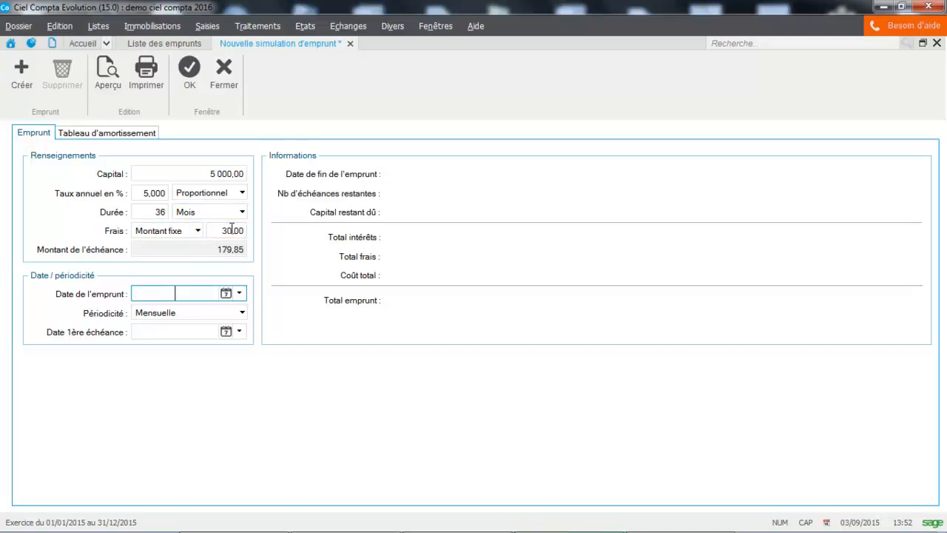
Set the loan date to 21/09/2015 and the first due date to 05/10/2015
{"action": "left_click", "coordinate": [227, 295]}
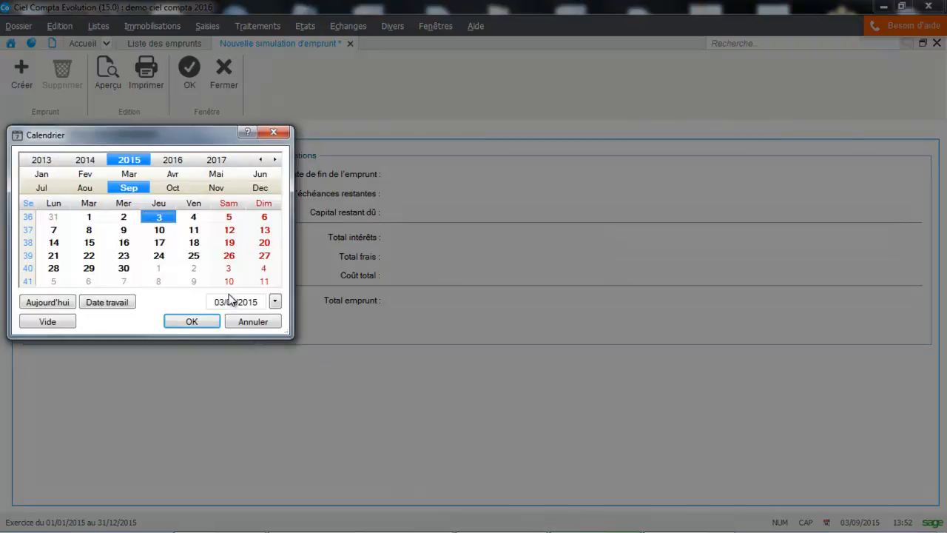
{"action": "left_click", "coordinate": [54, 256]}
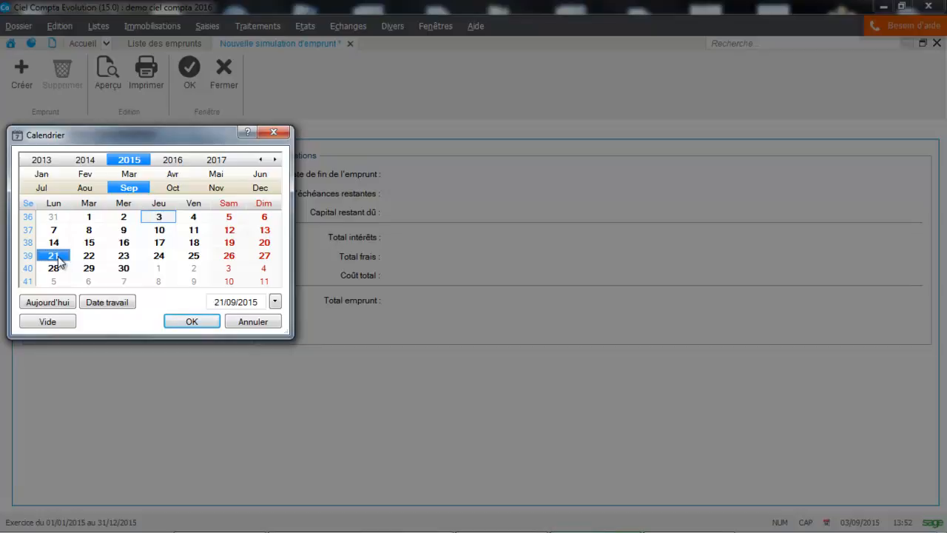
{"action": "left_click", "coordinate": [200, 322]}
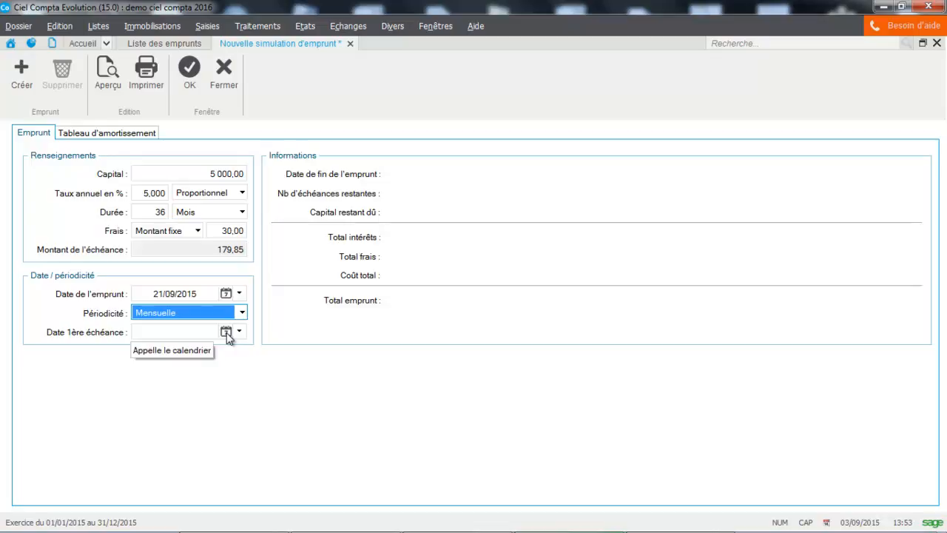
{"action": "left_click", "coordinate": [226, 334]}
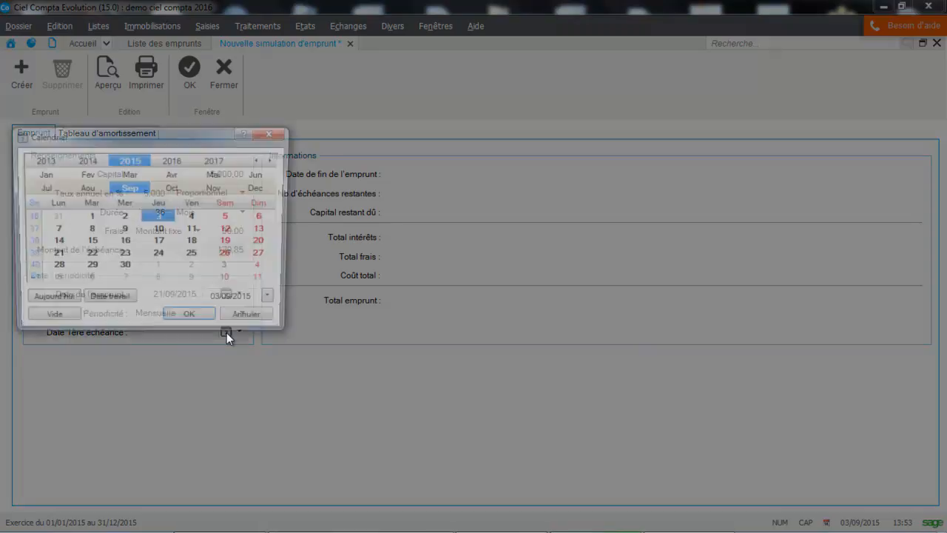
{"action": "left_click", "coordinate": [173, 189]}
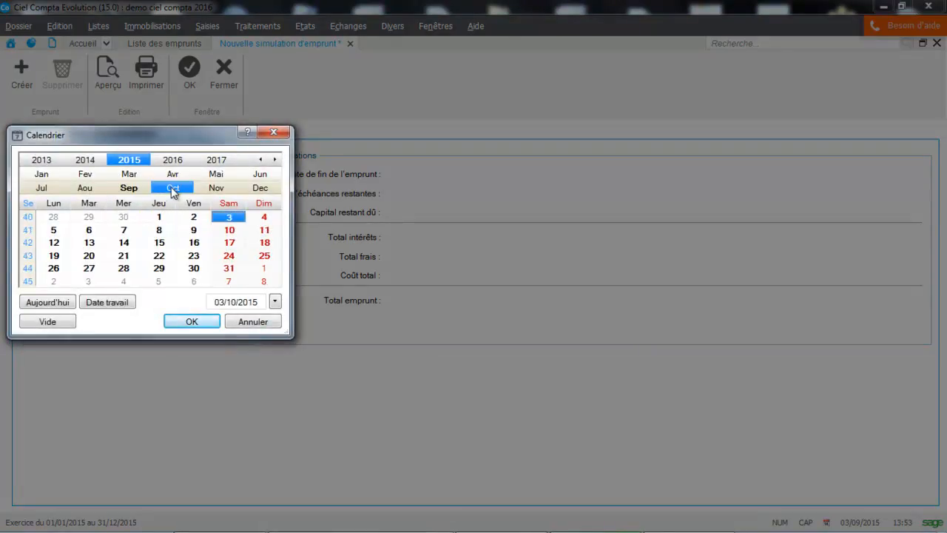
{"action": "left_click", "coordinate": [52, 231]}
{"action": "left_click", "coordinate": [191, 321]}
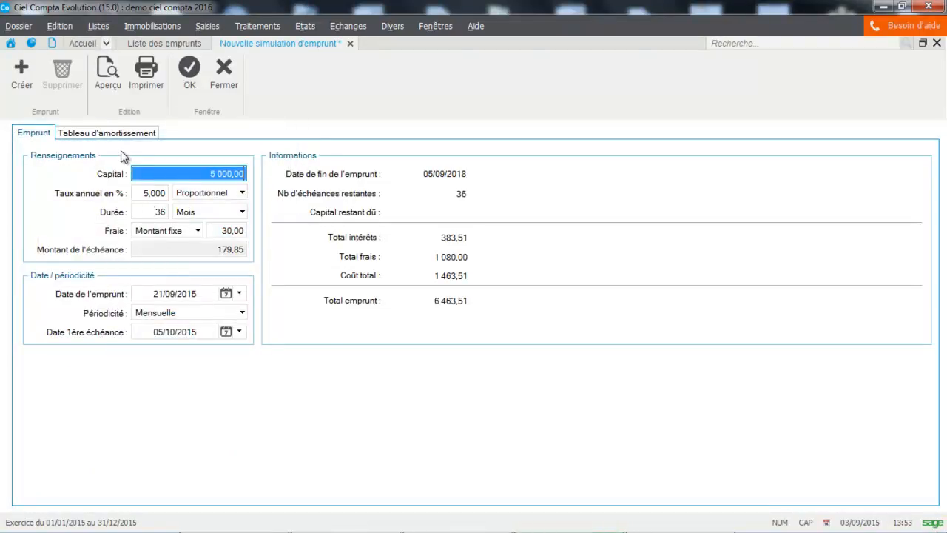
Review the amortization table and choose to keep the simulation, giving it the code matinfo
{"action": "left_click", "coordinate": [115, 134]}
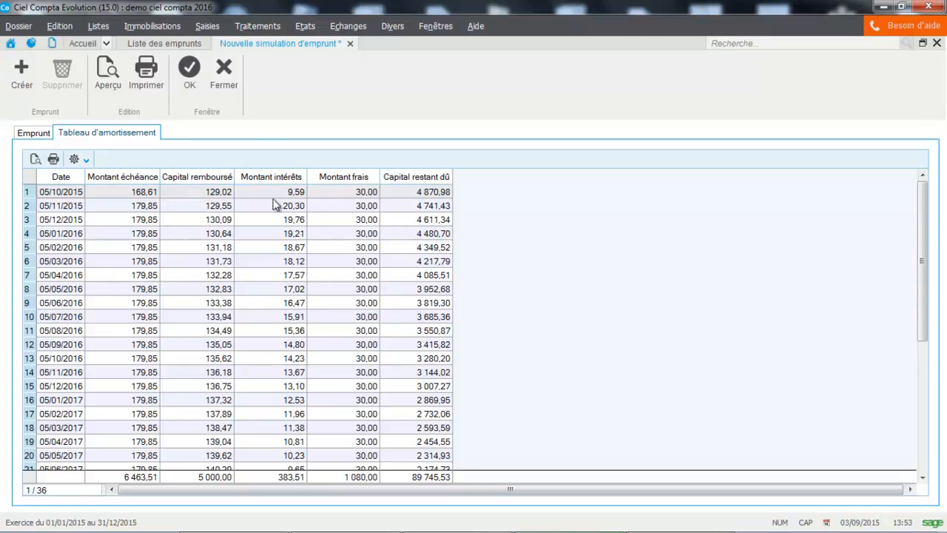
{"action": "left_click", "coordinate": [197, 82]}
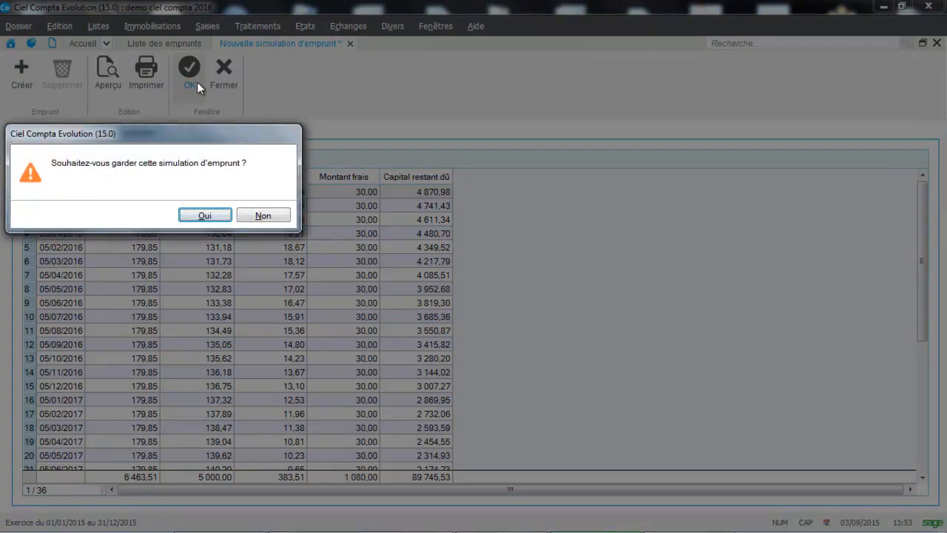
{"action": "left_click", "coordinate": [203, 216]}
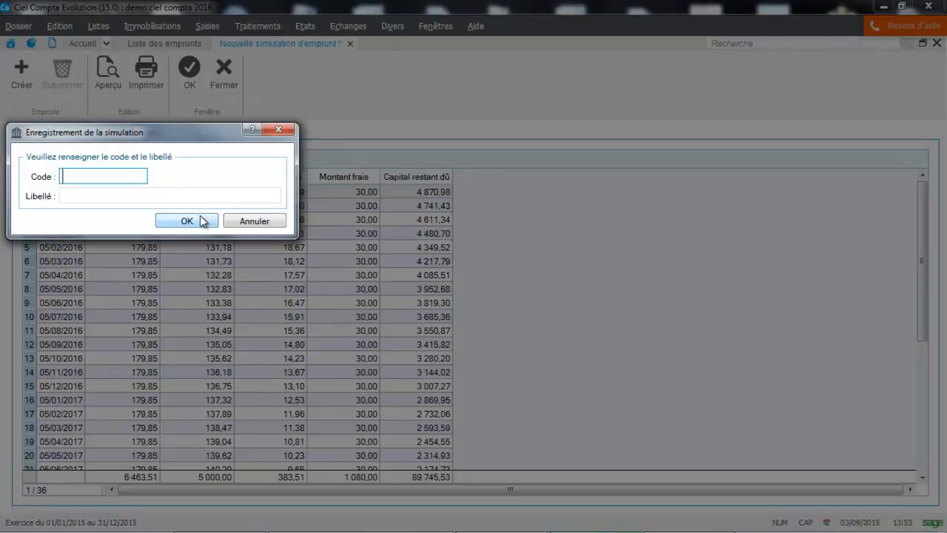
{"action": "key", "text": "Caps_Lock"}
{"action": "type", "text": "matinfo"}
Set the simulation's label to MATERIEL INFORMATIQUE and save it
{"action": "left_click", "coordinate": [179, 198]}
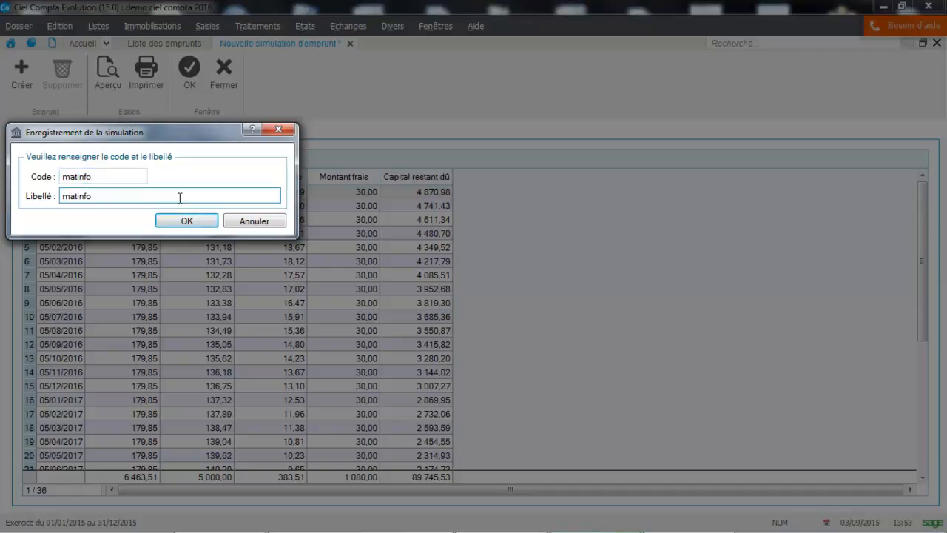
{"action": "key", "text": "BackSpace"}
{"action": "key", "text": "BackSpace"}
{"action": "key", "text": "BackSpace"}
{"action": "key", "text": "BackSpace"}
{"action": "key", "text": "BackSpace"}
{"action": "key", "text": "BackSpace"}
{"action": "key", "text": "BackSpace"}
{"action": "key", "text": "Caps_Lock"}
{"action": "type", "text": "MATERIEL INFORMATIQUE"}
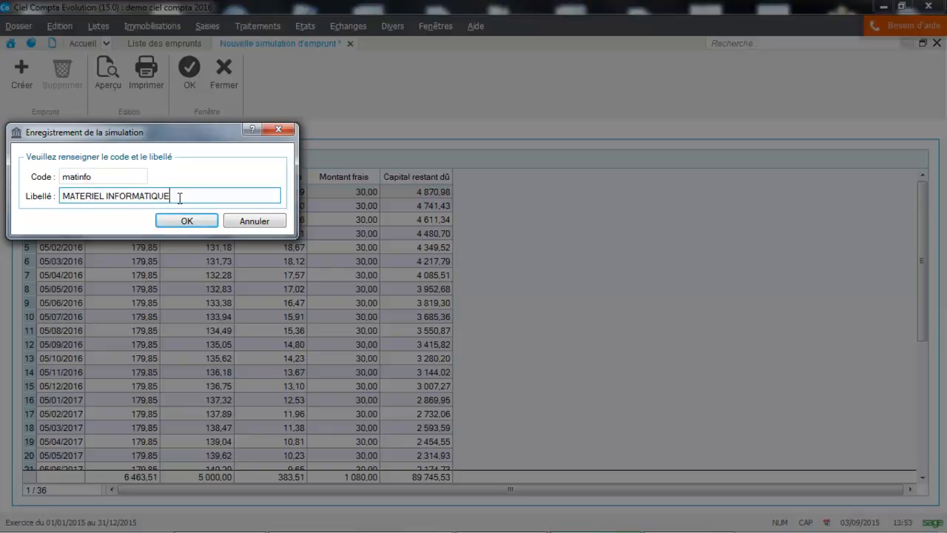
{"action": "left_click", "coordinate": [191, 225]}
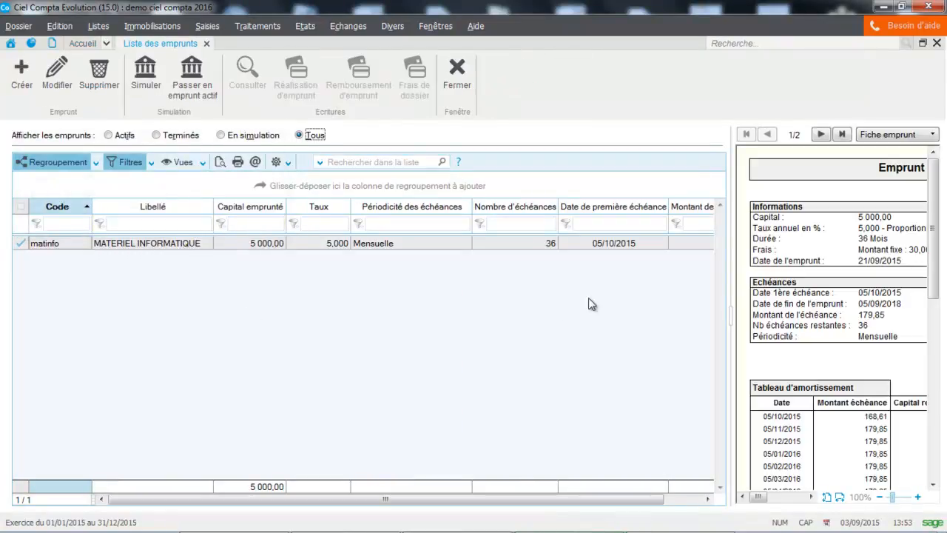
Enlarge the preview of the matinfo loan sheet to examine its totals and amortization table, and reduce it again
{"action": "left_click_drag", "start_coordinate": [738, 323], "coordinate": [311, 318]}
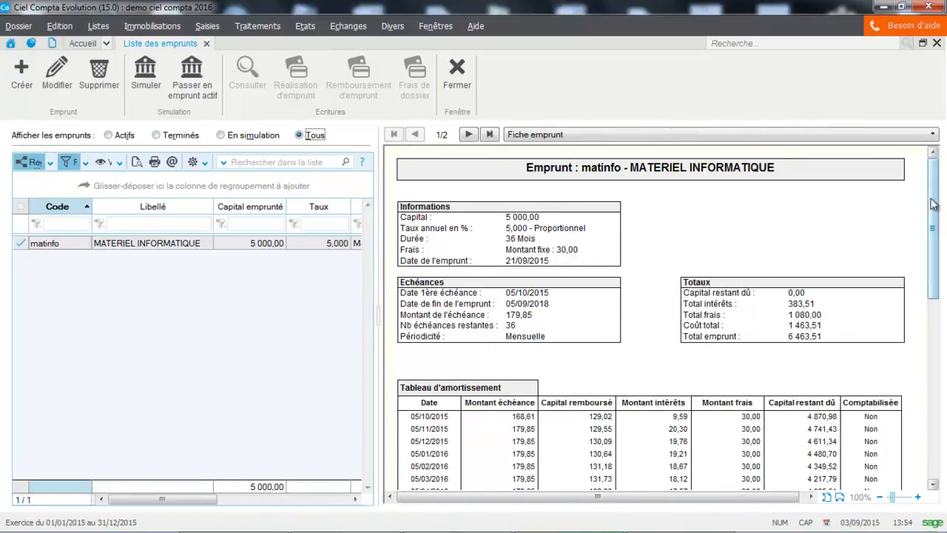
{"action": "left_click_drag", "start_coordinate": [936, 205], "coordinate": [944, 230]}
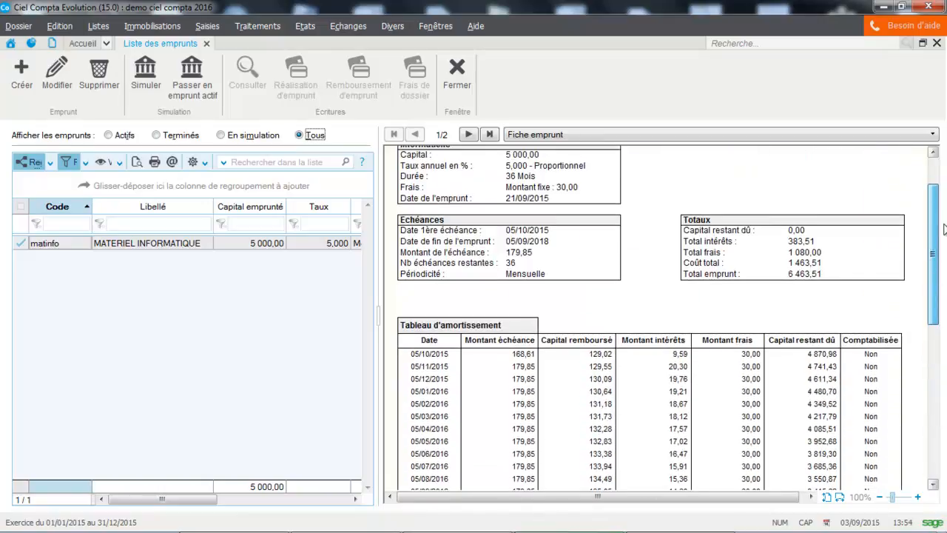
{"action": "left_click", "coordinate": [561, 288]}
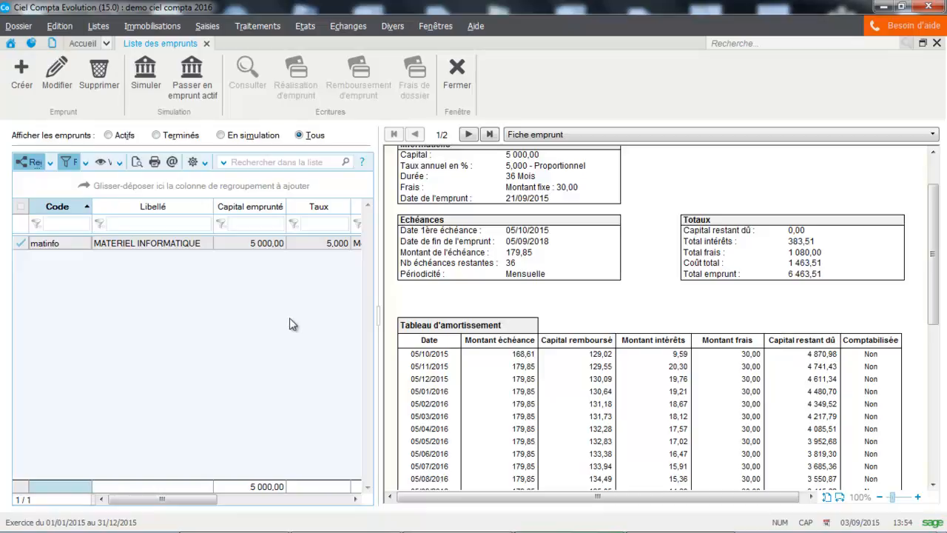
{"action": "left_click_drag", "start_coordinate": [379, 315], "coordinate": [634, 314]}
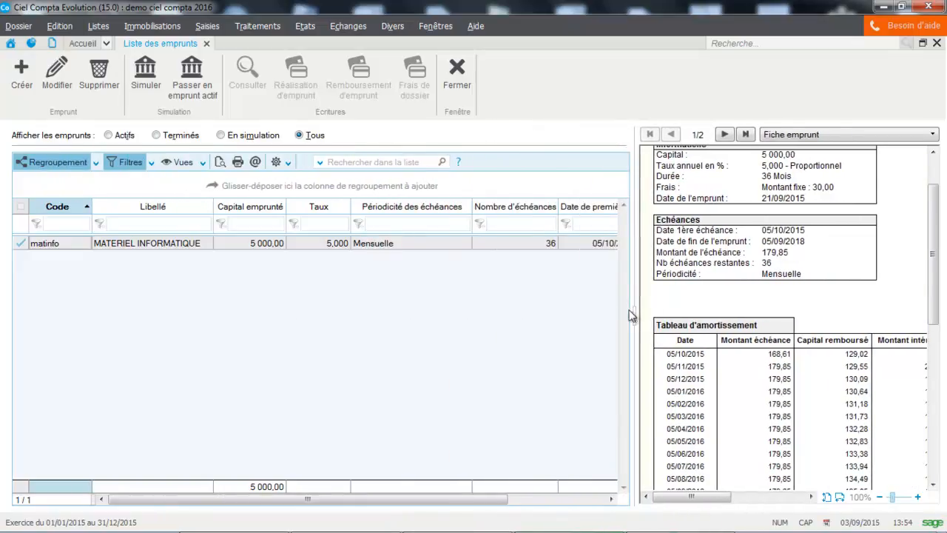
Check the list of active loans and filter the list to show only loans in simulation
{"action": "left_click", "coordinate": [221, 137]}
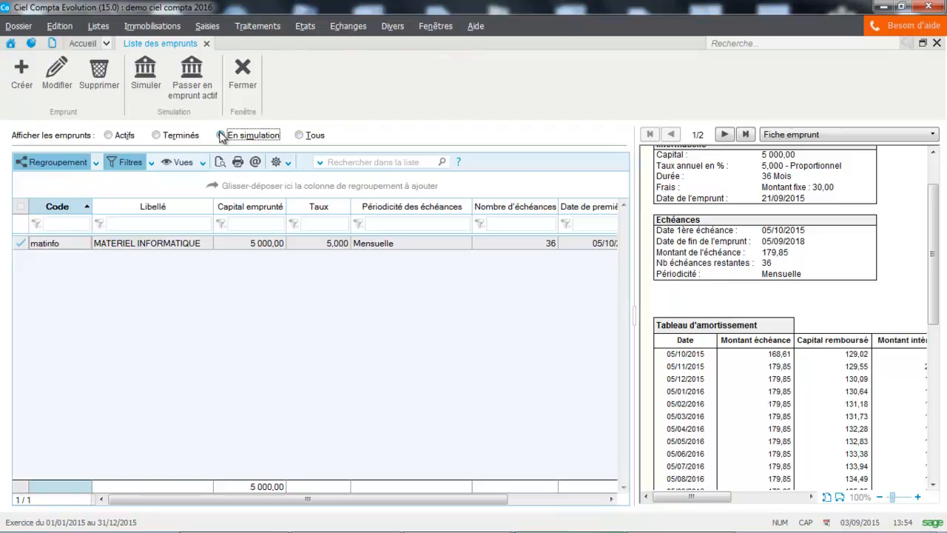
{"action": "left_click", "coordinate": [112, 137]}
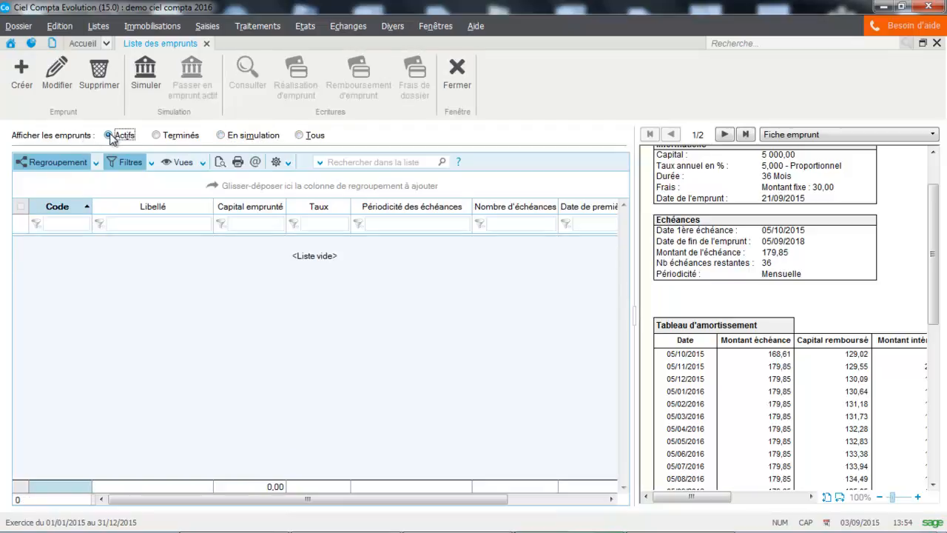
{"action": "left_click", "coordinate": [238, 137]}
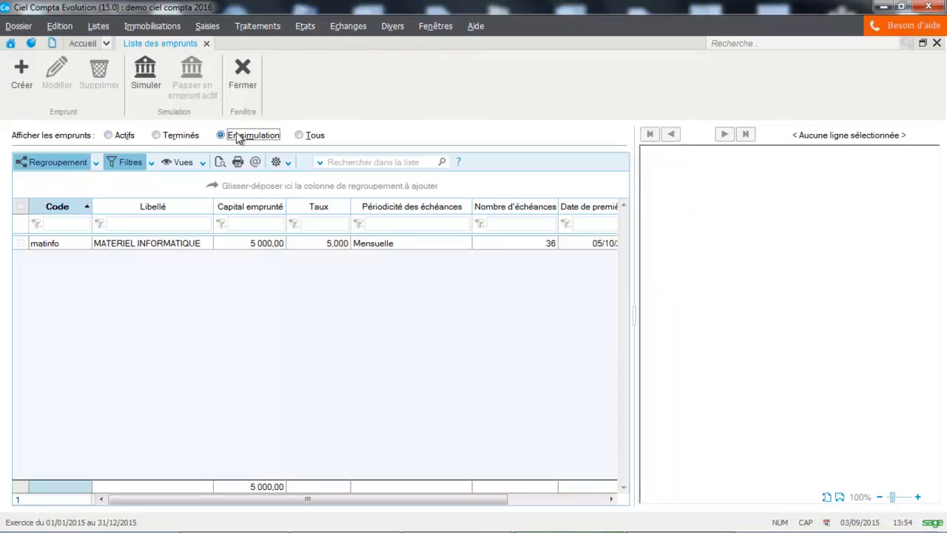
Convert the matinfo simulation into an active loan and accept the irreversible change
{"action": "left_click", "coordinate": [74, 250]}
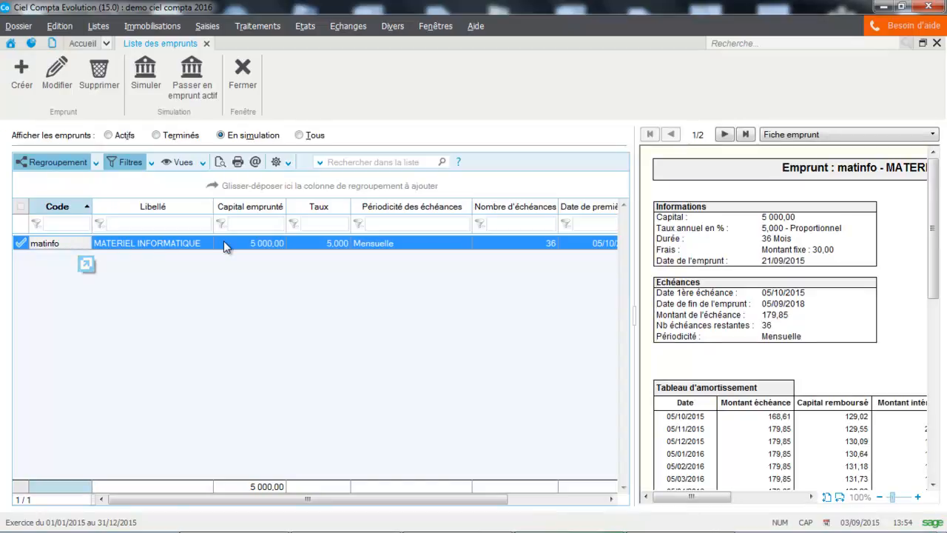
{"action": "left_click", "coordinate": [193, 96]}
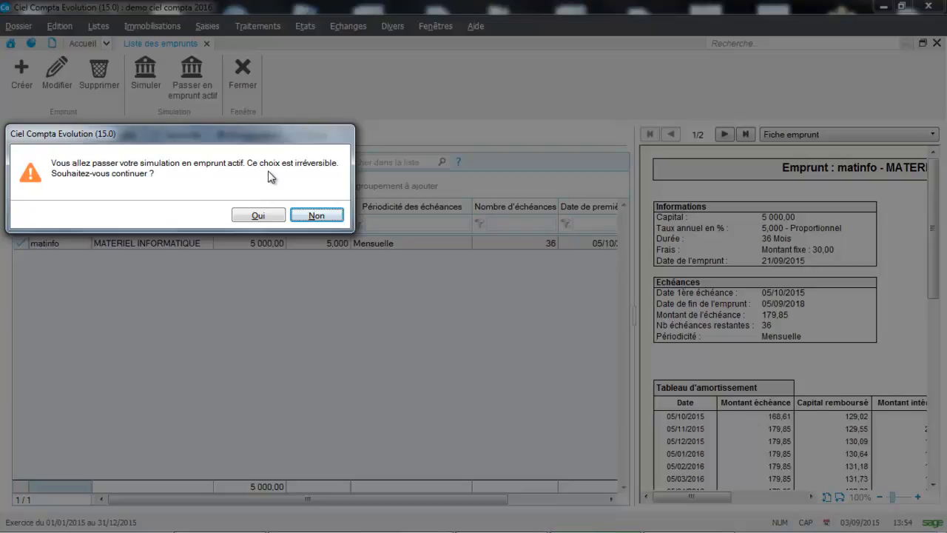
{"action": "left_click", "coordinate": [259, 216]}
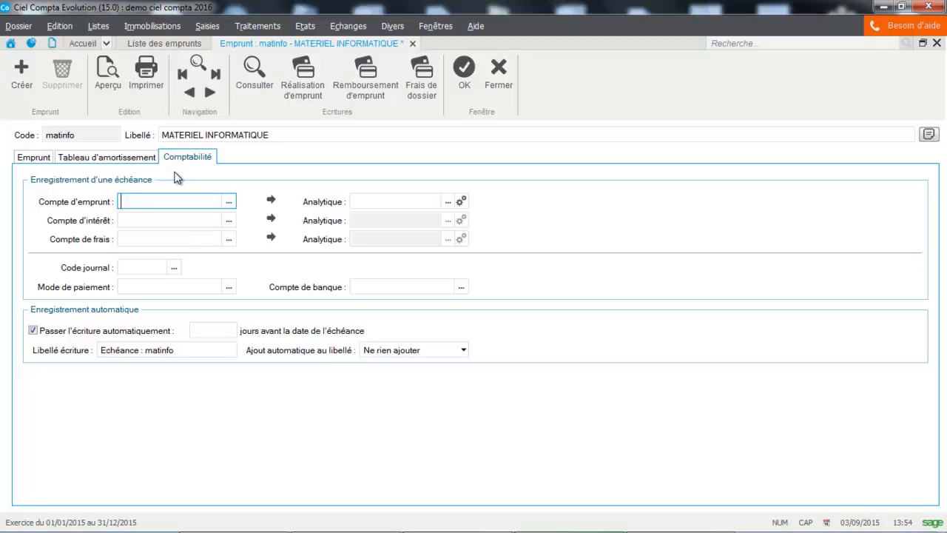
Set the instalment posting accounts to 164000 for the loan, 661000 for interest and 627000 for fees
{"action": "type", "text": "164000"}
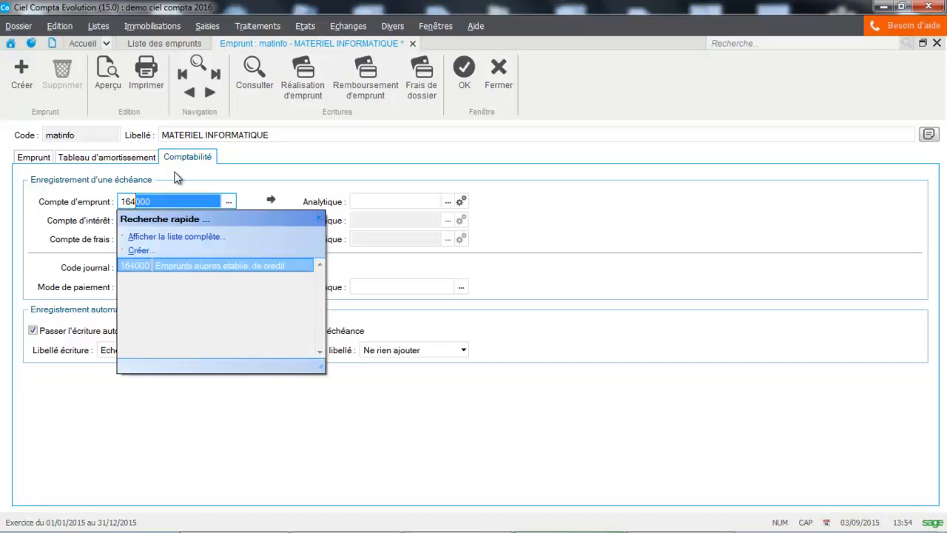
{"action": "key", "text": "Tab"}
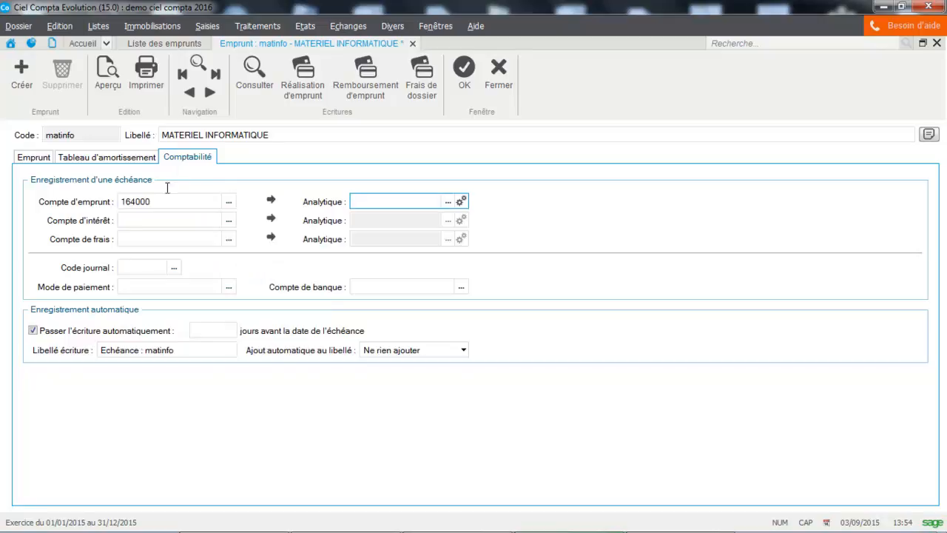
{"action": "left_click", "coordinate": [127, 220]}
{"action": "type", "text": "661000"}
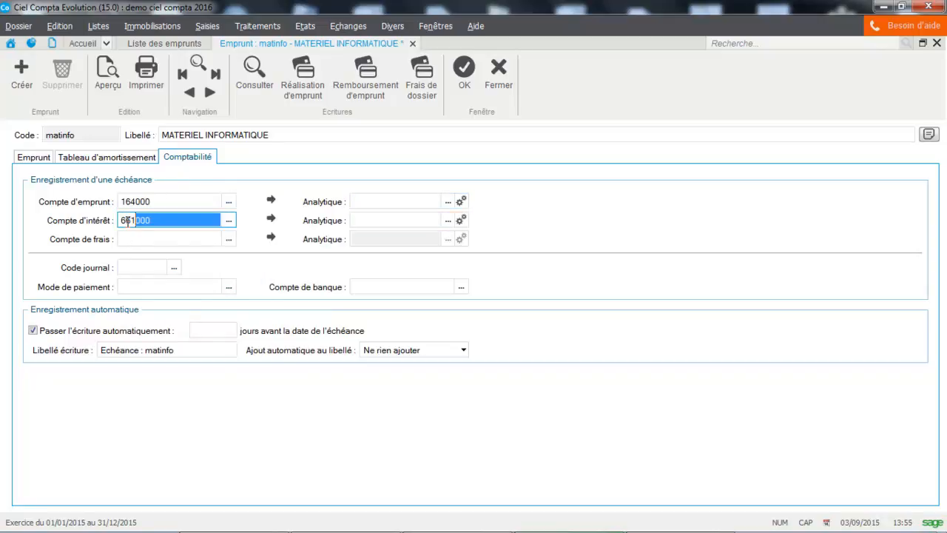
{"action": "key", "text": "Tab"}
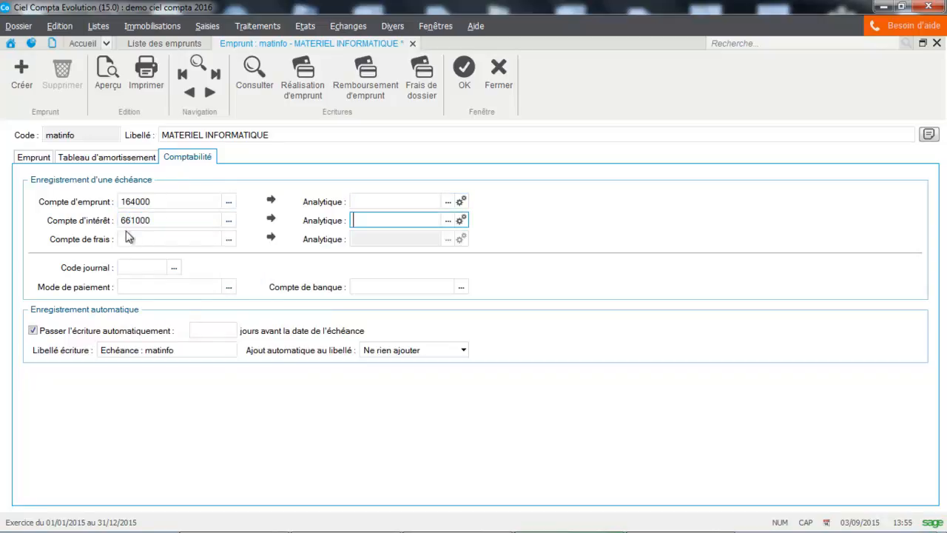
{"action": "left_click", "coordinate": [140, 239]}
{"action": "type", "text": "627000"}
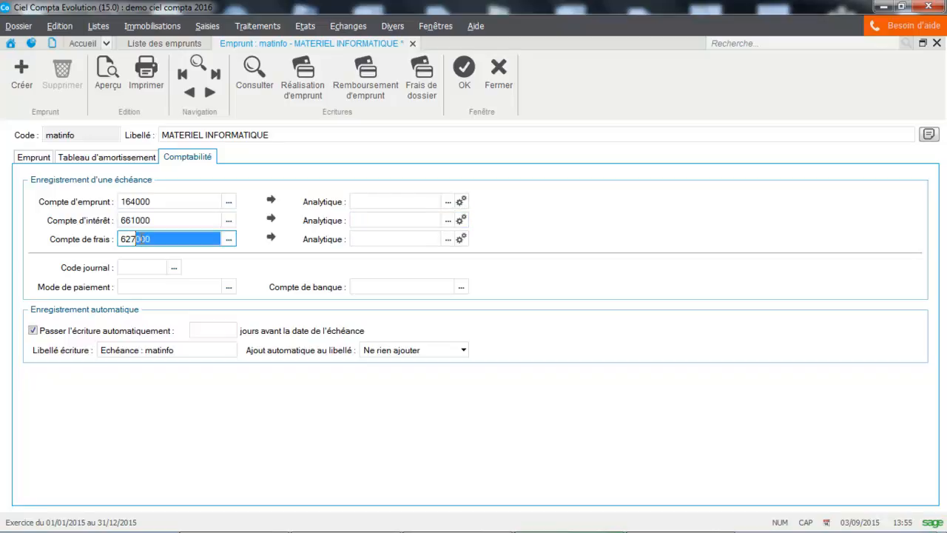
{"action": "key", "text": "Tab"}
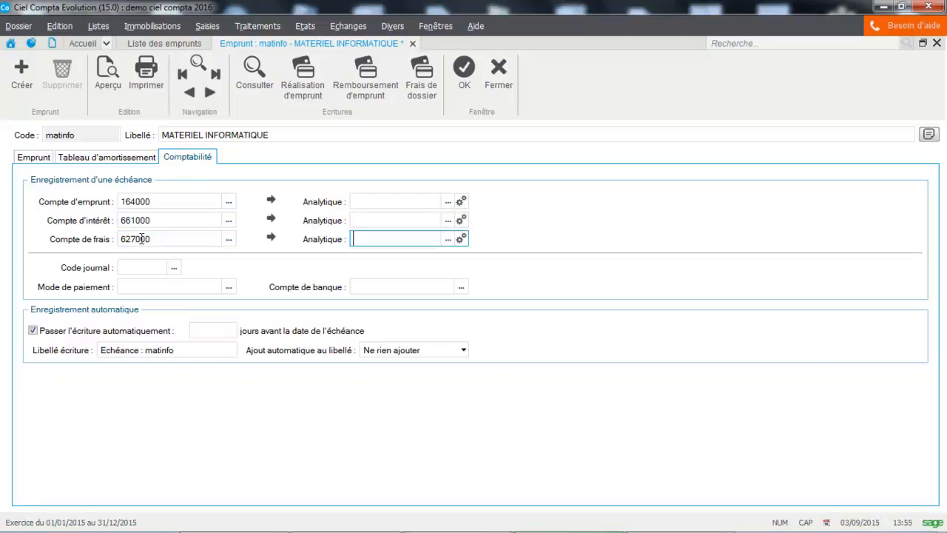
Assign the BQ journal, the PVT direct debit payment method and bank account 512000 to the instalment entries
{"action": "left_click", "coordinate": [175, 267]}
{"action": "double_click", "coordinate": [155, 224]}
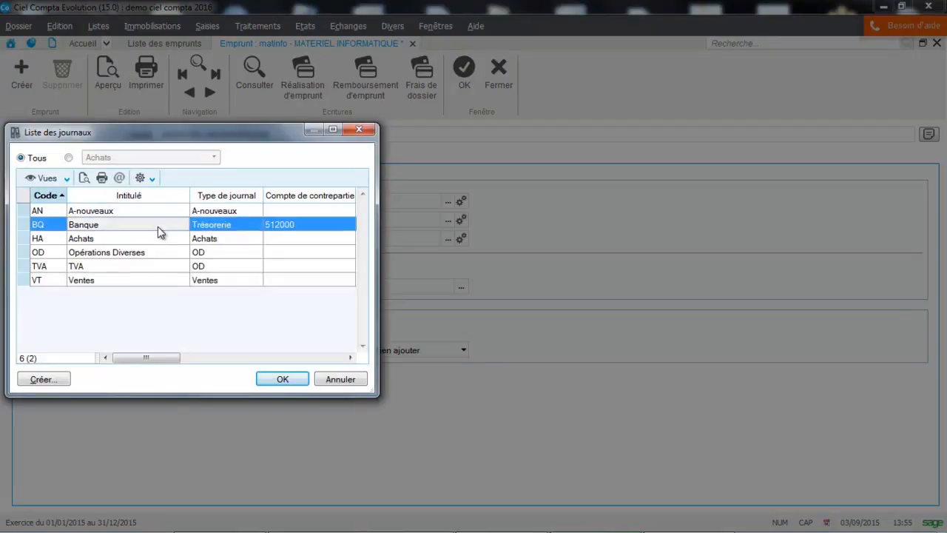
{"action": "left_click", "coordinate": [151, 292]}
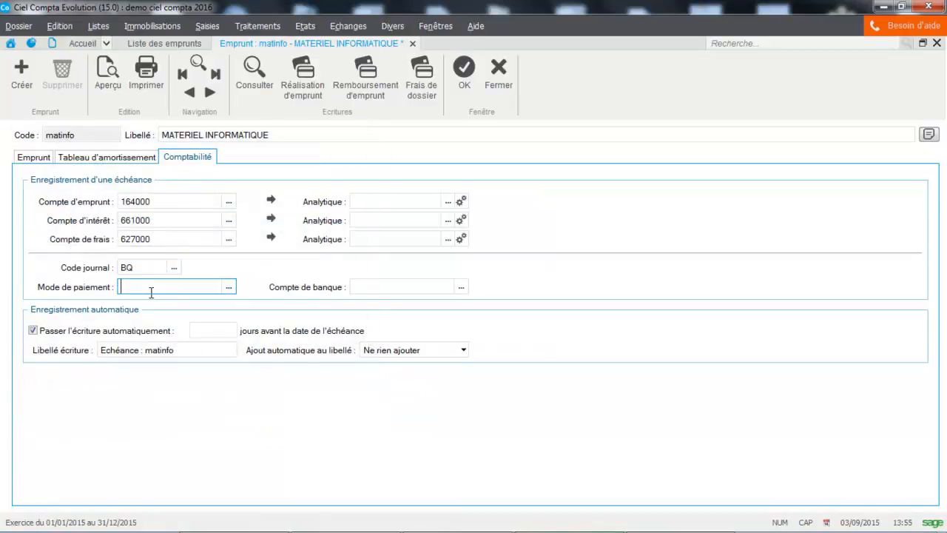
{"action": "left_click", "coordinate": [231, 288]}
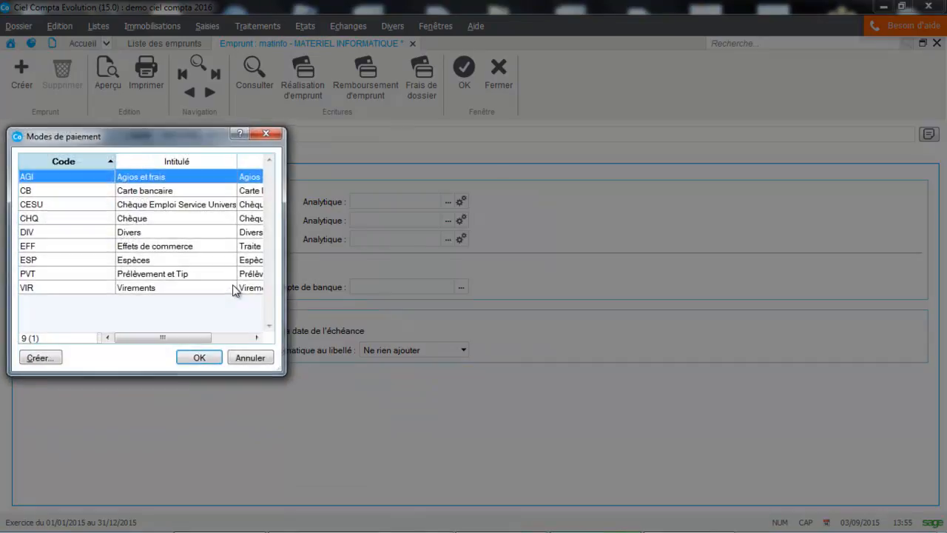
{"action": "double_click", "coordinate": [186, 274]}
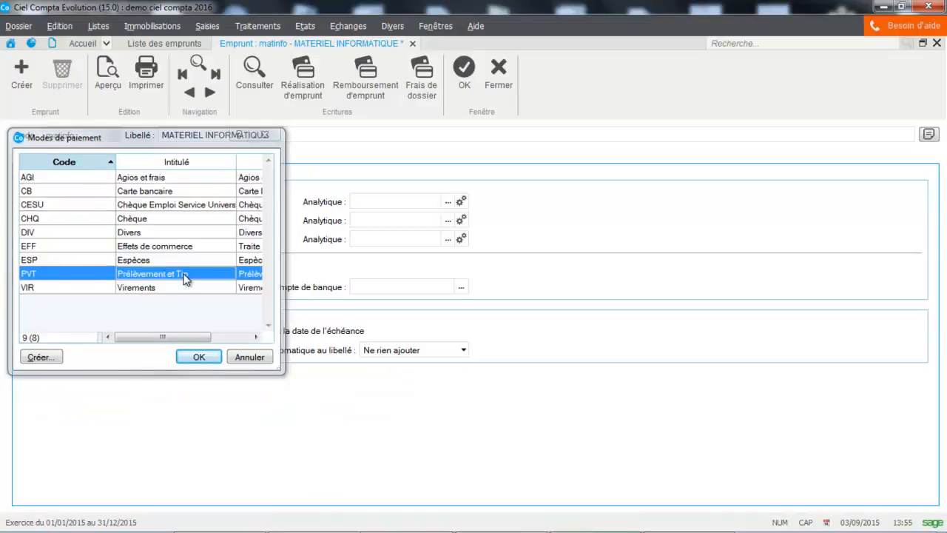
{"action": "left_click", "coordinate": [385, 279]}
{"action": "type", "text": "512000"}
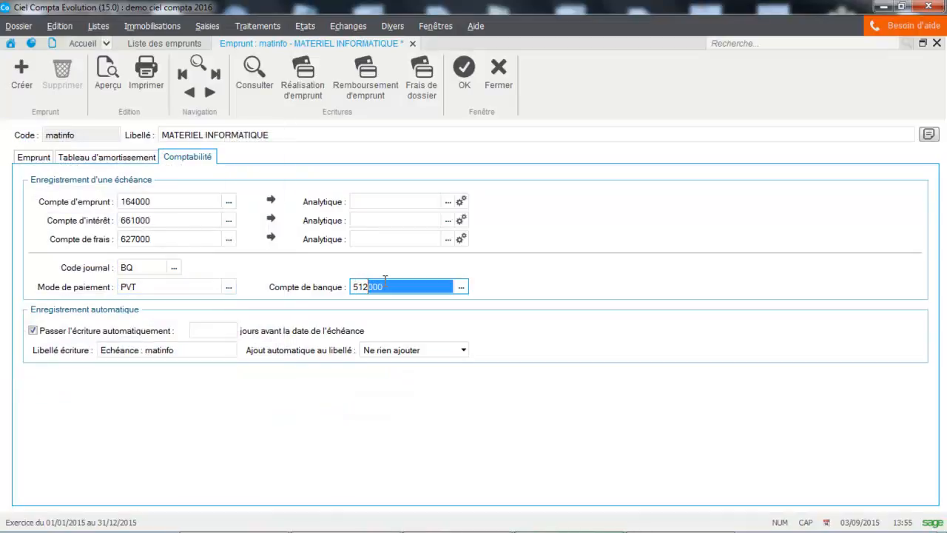
{"action": "key", "text": "Tab"}
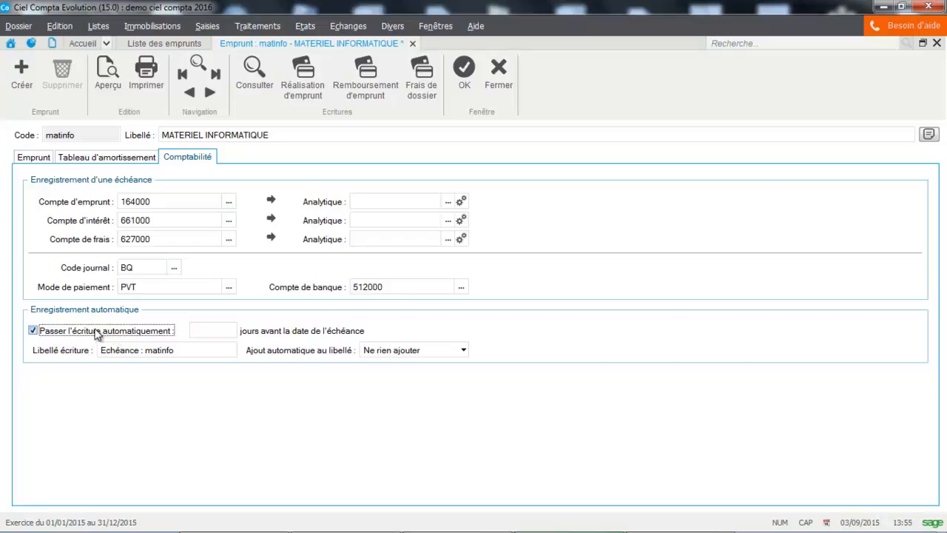
Set automatic posting to 0 days before the due date and add MM/AAAA to the entry label
{"action": "left_click", "coordinate": [219, 330]}
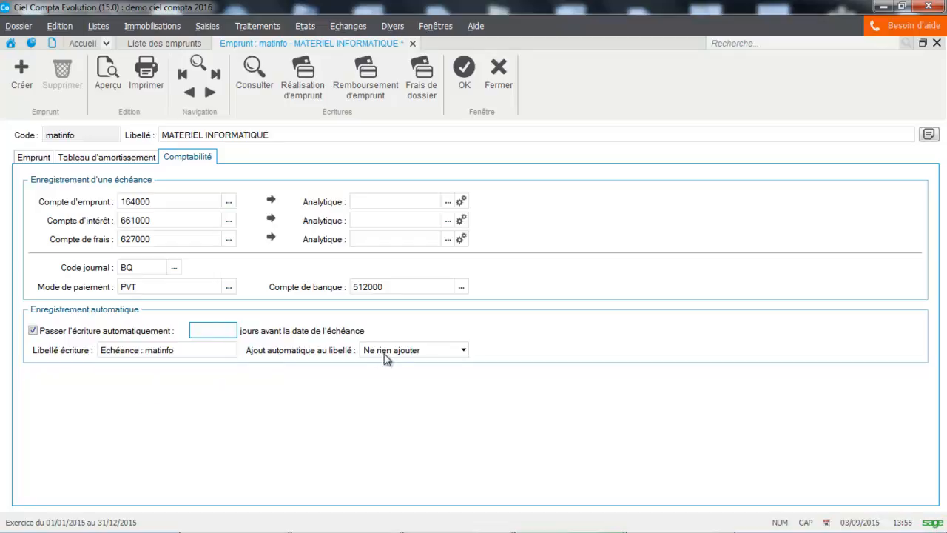
{"action": "left_click", "coordinate": [417, 353]}
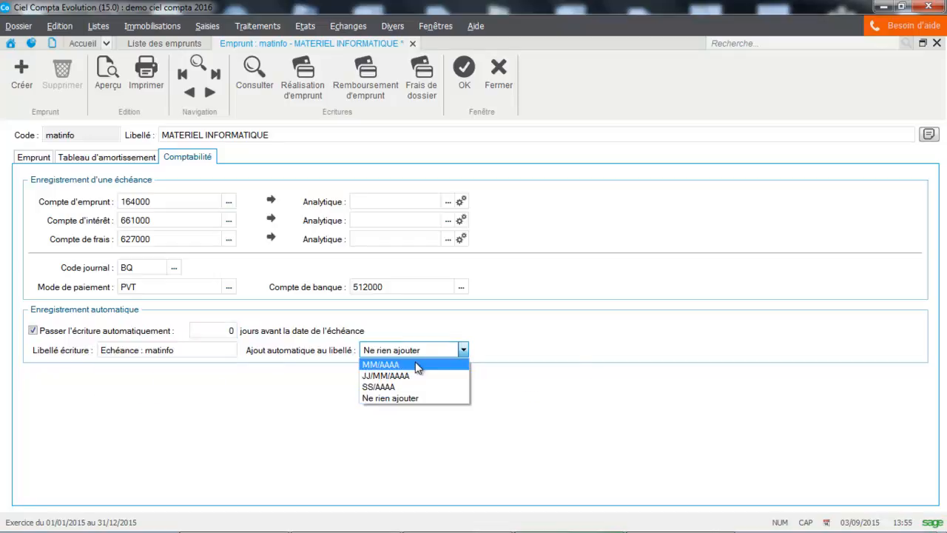
{"action": "left_click", "coordinate": [416, 366]}
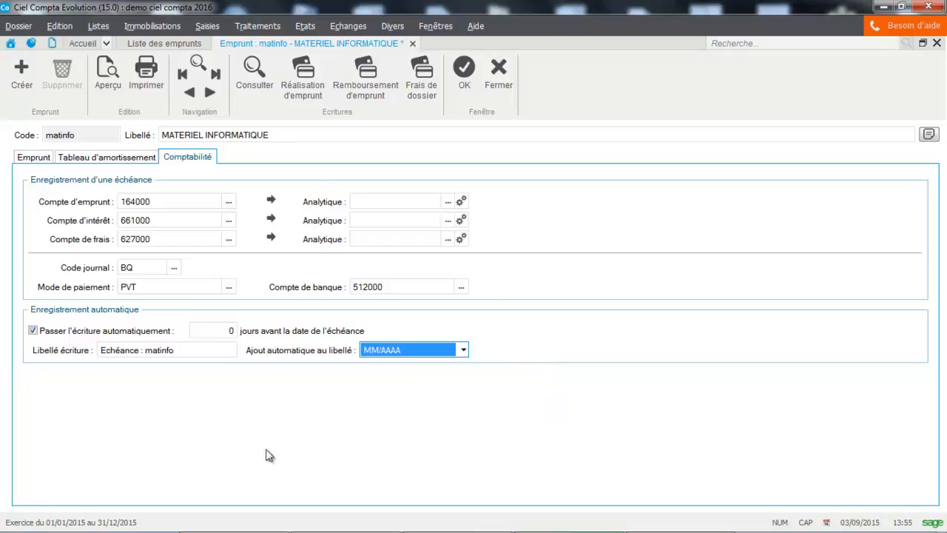
Save the matinfo loan and record its realisation entry with the proposed journal, bank account and amount
{"action": "left_click", "coordinate": [464, 87]}
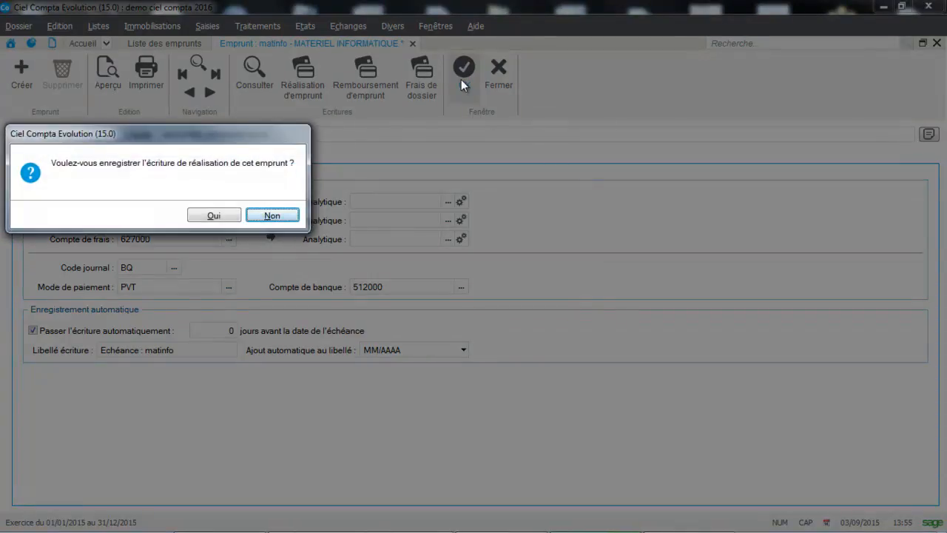
{"action": "left_click", "coordinate": [218, 219]}
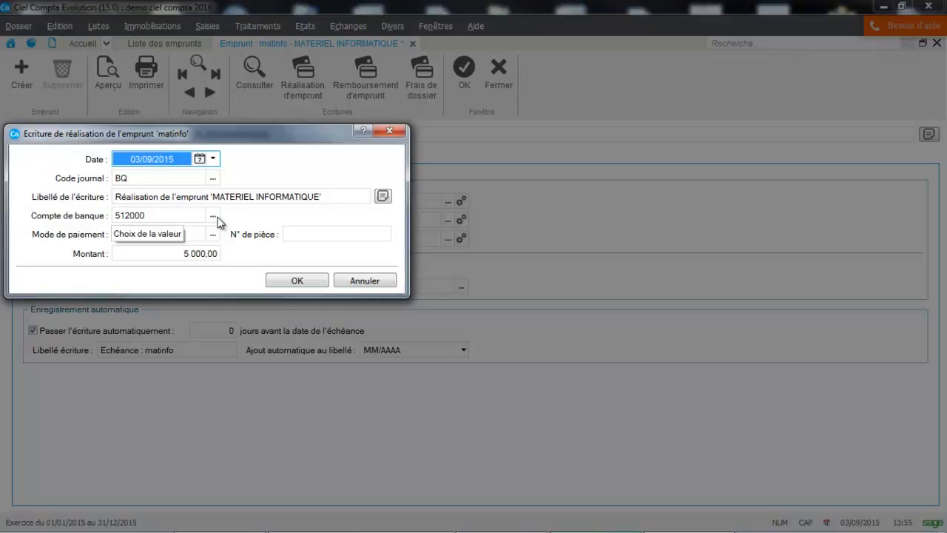
{"action": "key", "text": "Tab"}
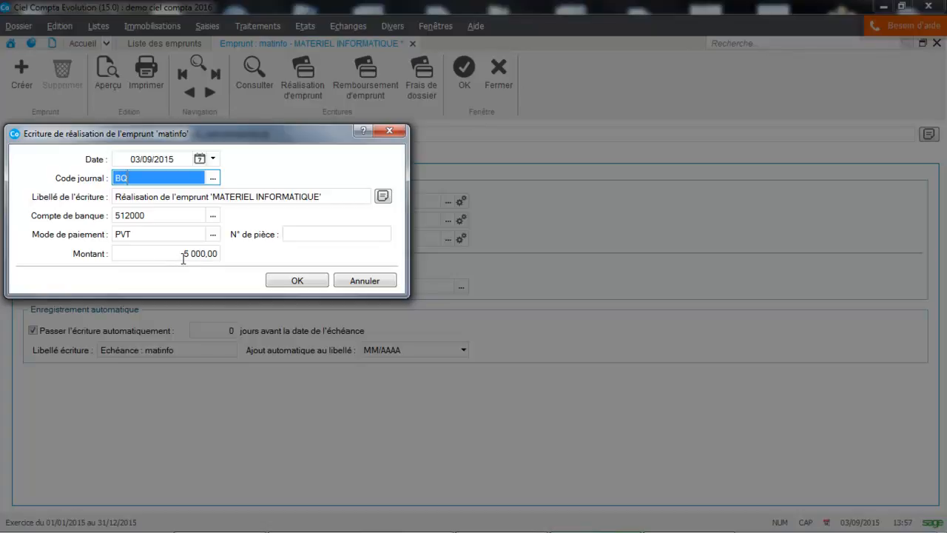
{"action": "left_click", "coordinate": [298, 280]}
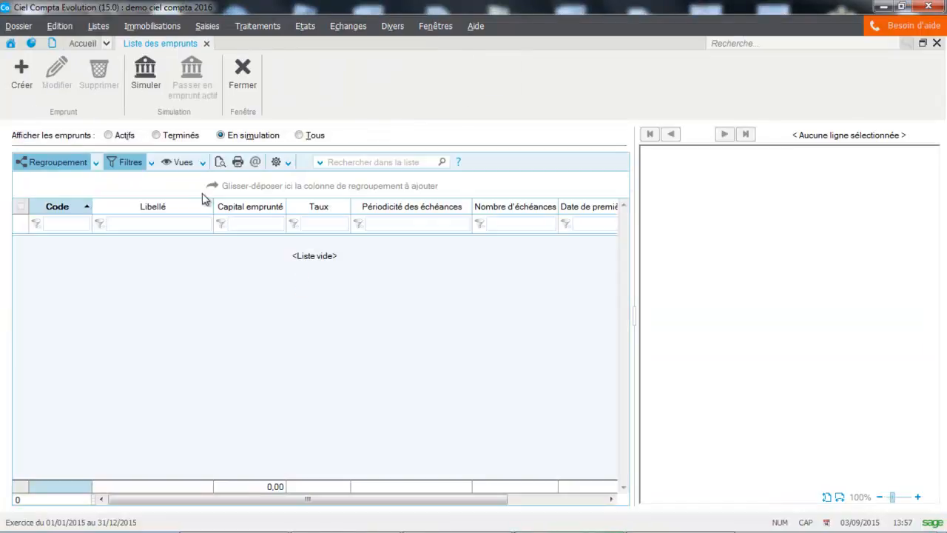
List the active loans and check the repayment options offered for the matinfo loan, cancelling without repaying
{"action": "left_click", "coordinate": [125, 136]}
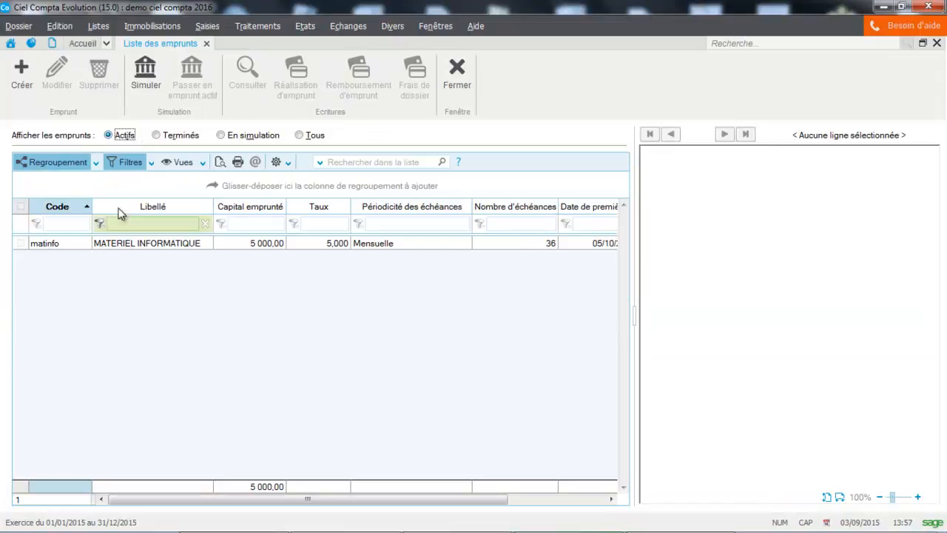
{"action": "left_click", "coordinate": [126, 244]}
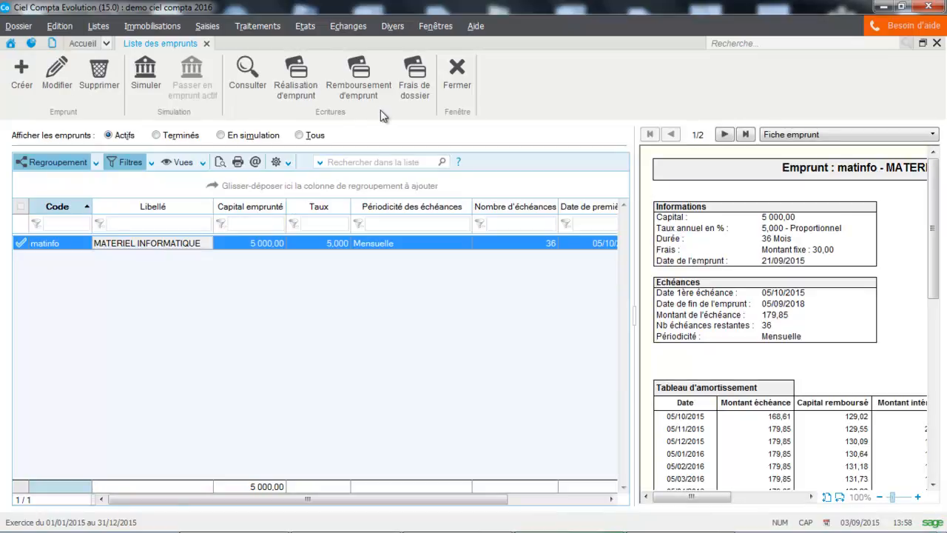
{"action": "left_click", "coordinate": [363, 89]}
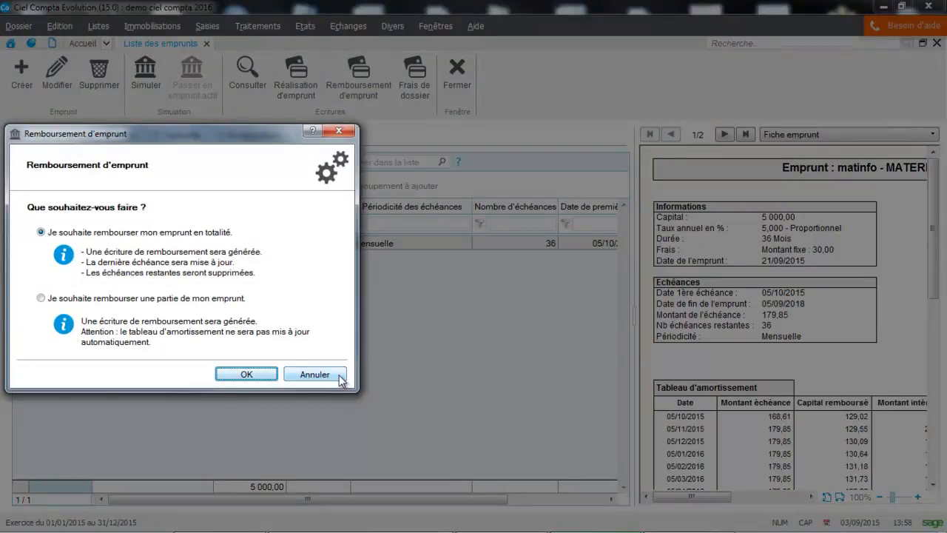
{"action": "left_click", "coordinate": [315, 374]}
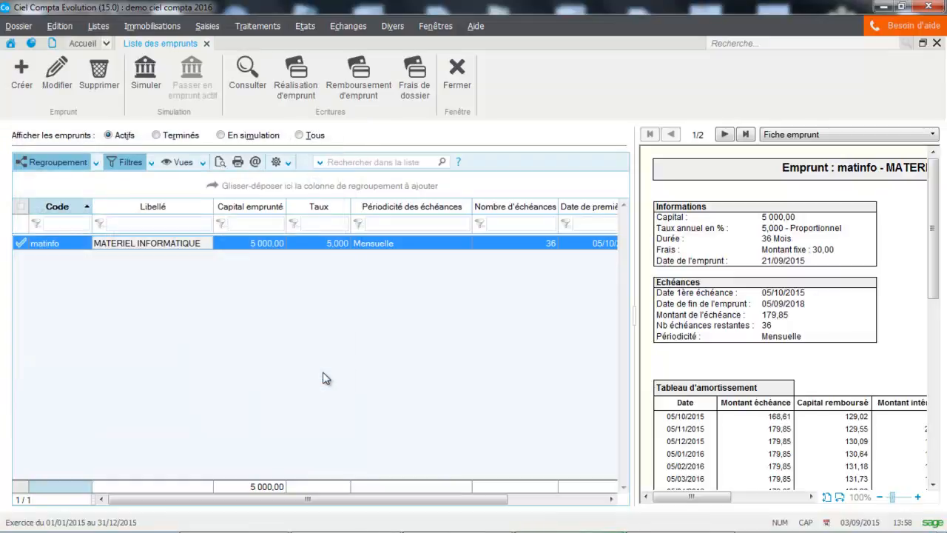
Generate the accounting entry for the 05/10/2015 instalment from the matinfo loan's amortization table
{"action": "double_click", "coordinate": [204, 244]}
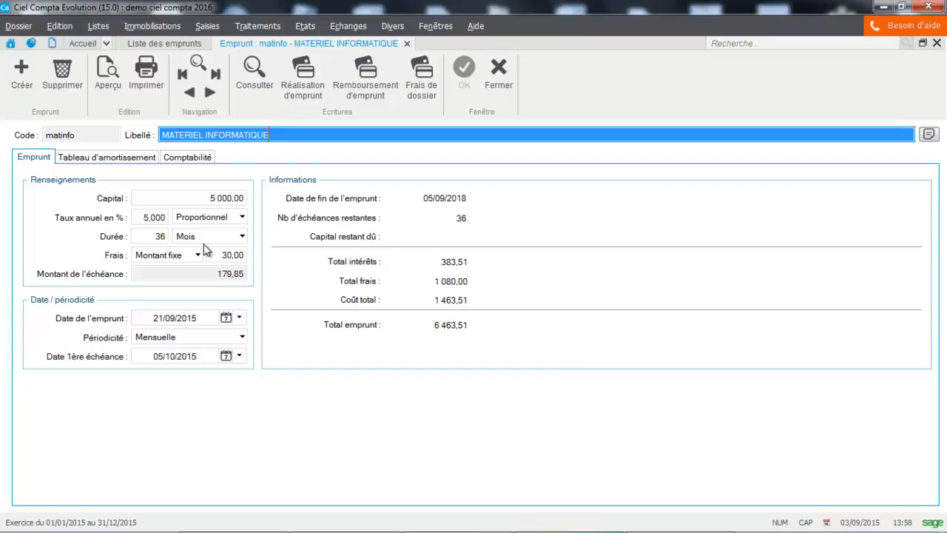
{"action": "left_click", "coordinate": [132, 164]}
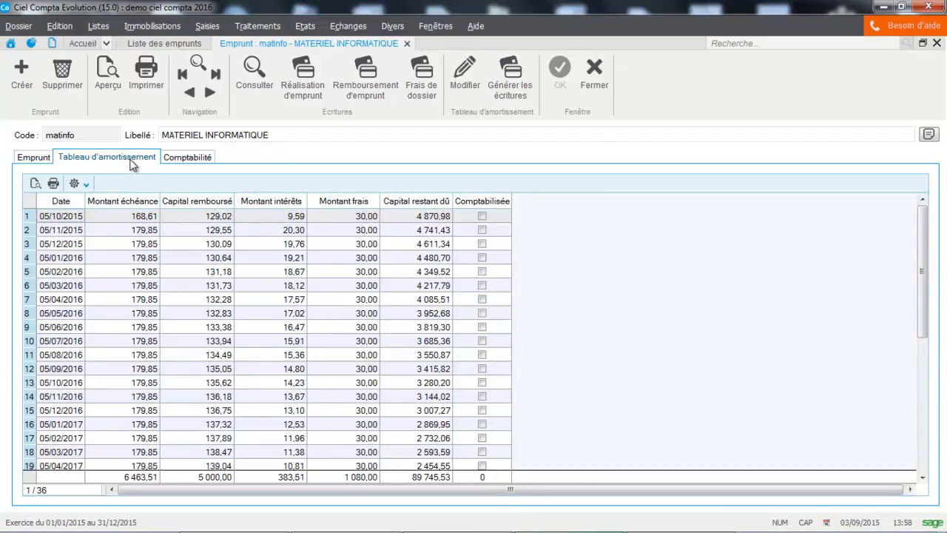
{"action": "left_click", "coordinate": [30, 216]}
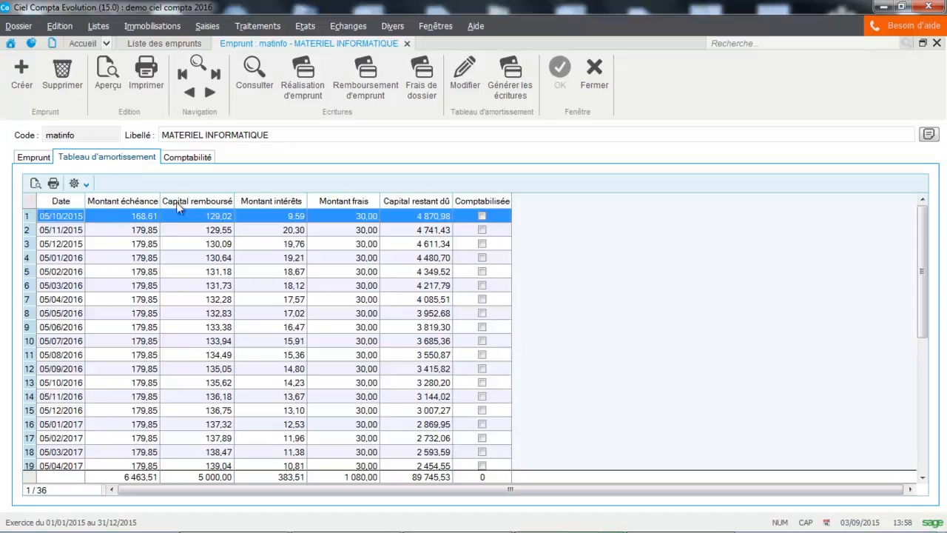
{"action": "left_click", "coordinate": [509, 88]}
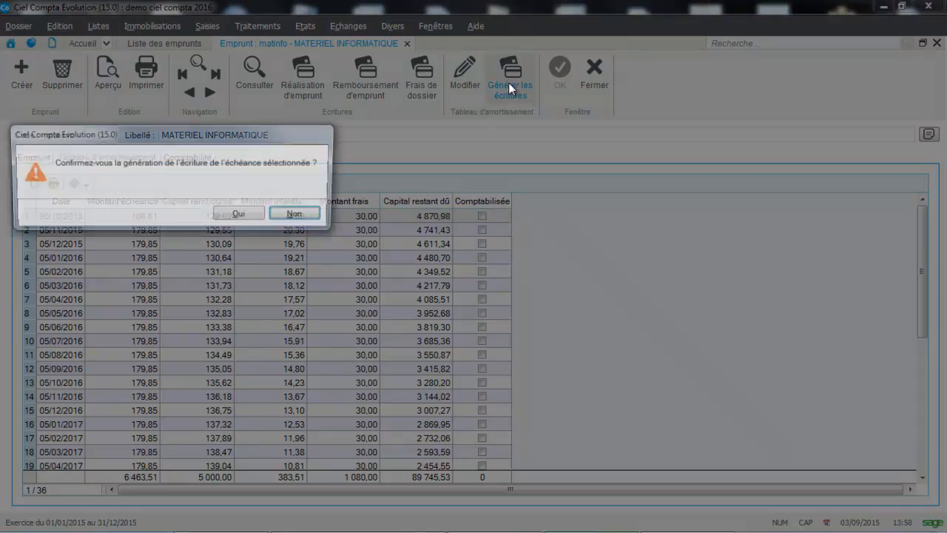
{"action": "left_click", "coordinate": [229, 216]}
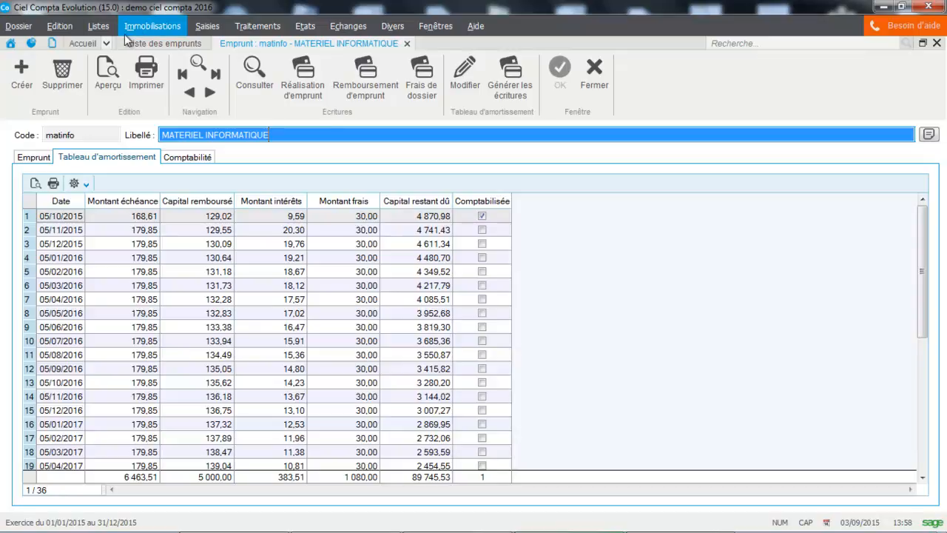
Display the list of accounting entries and filter it to the BQ - Banque journal
{"action": "left_click", "coordinate": [98, 26]}
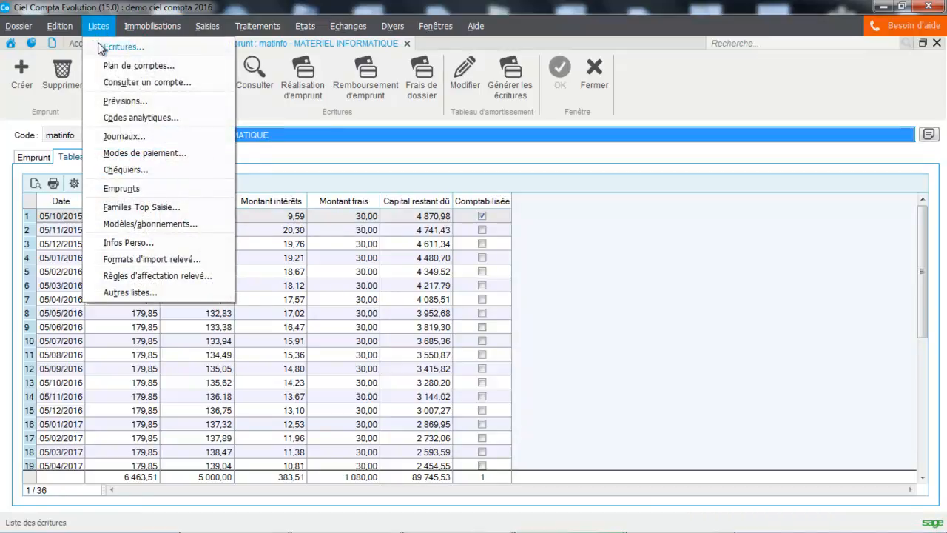
{"action": "left_click", "coordinate": [101, 46]}
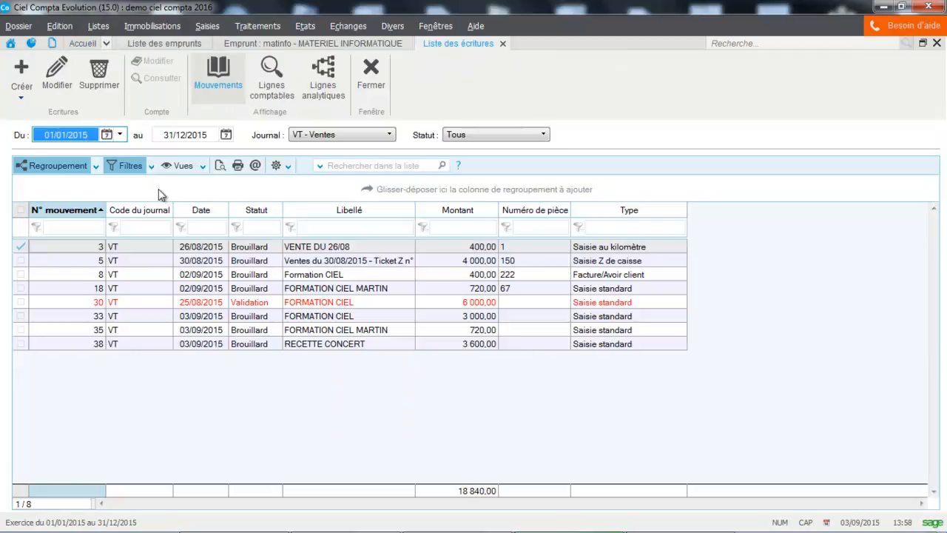
{"action": "left_click", "coordinate": [330, 135]}
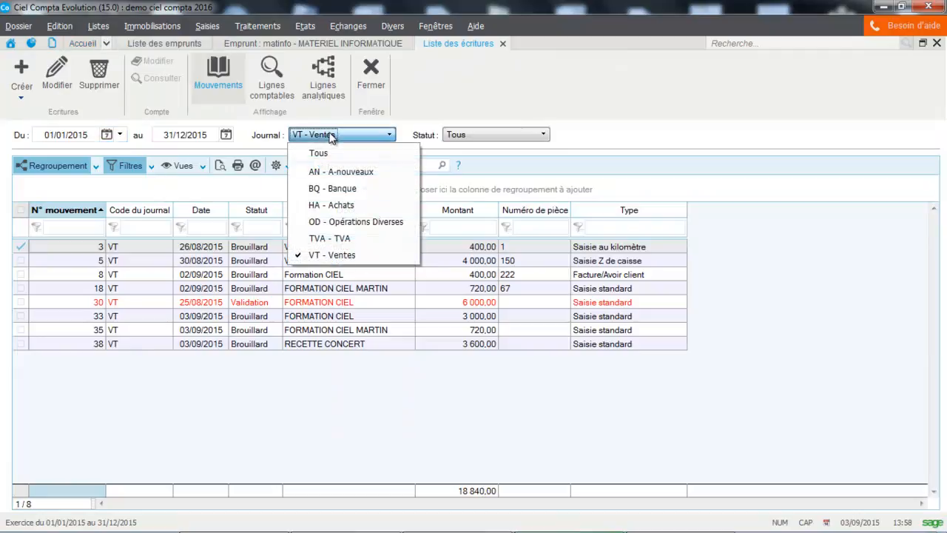
{"action": "left_click", "coordinate": [323, 194]}
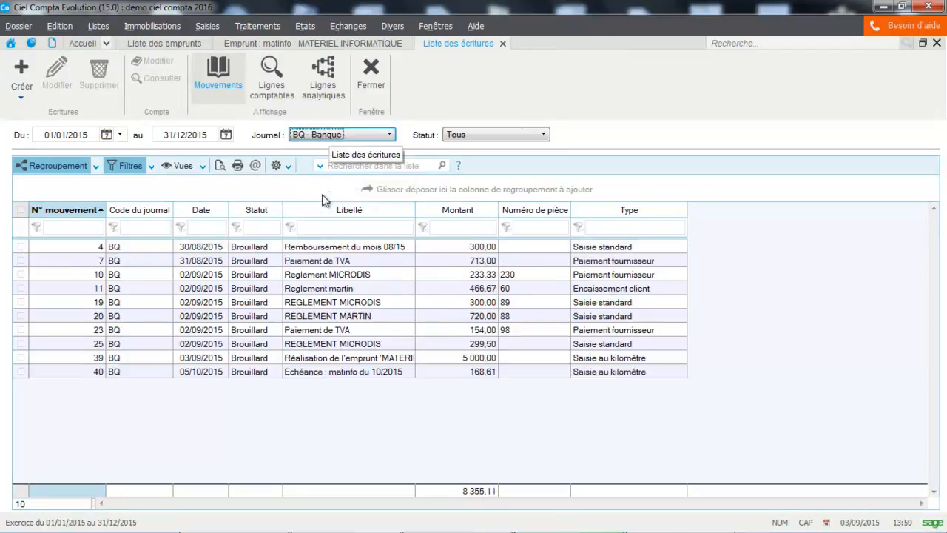
Examine the posting lines of the matinfo loan's realisation entry and of its 10/2015 instalment entry, closing each one
{"action": "left_click", "coordinate": [342, 359]}
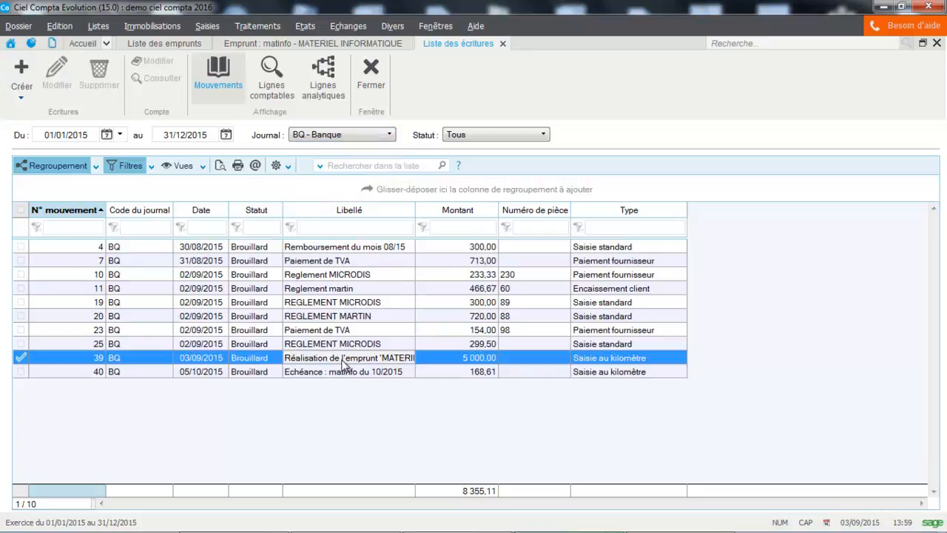
{"action": "double_click", "coordinate": [342, 359]}
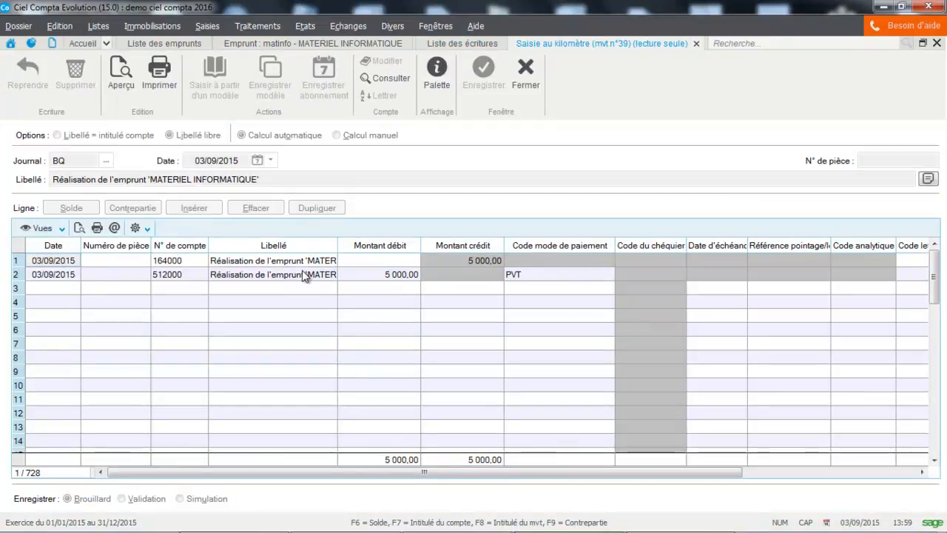
{"action": "left_click", "coordinate": [535, 95]}
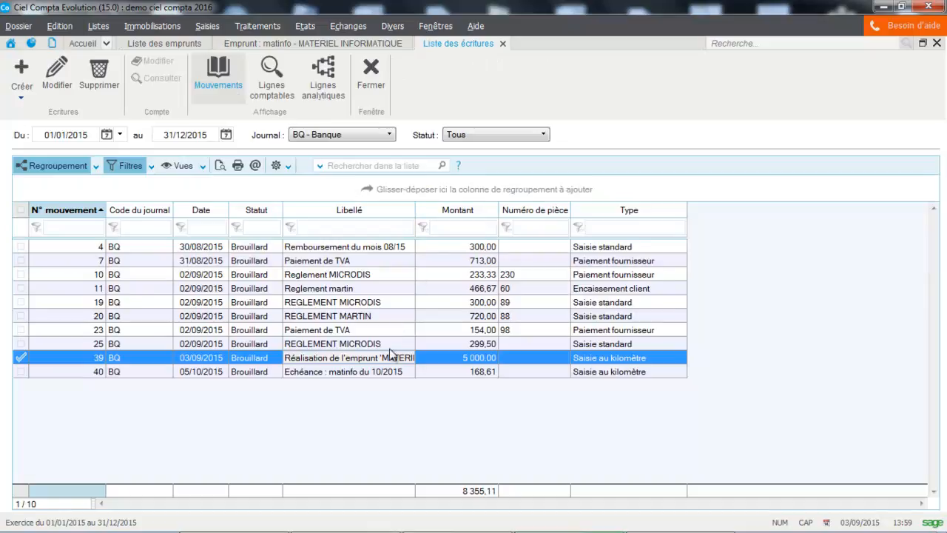
{"action": "left_click", "coordinate": [379, 373]}
{"action": "double_click", "coordinate": [379, 374]}
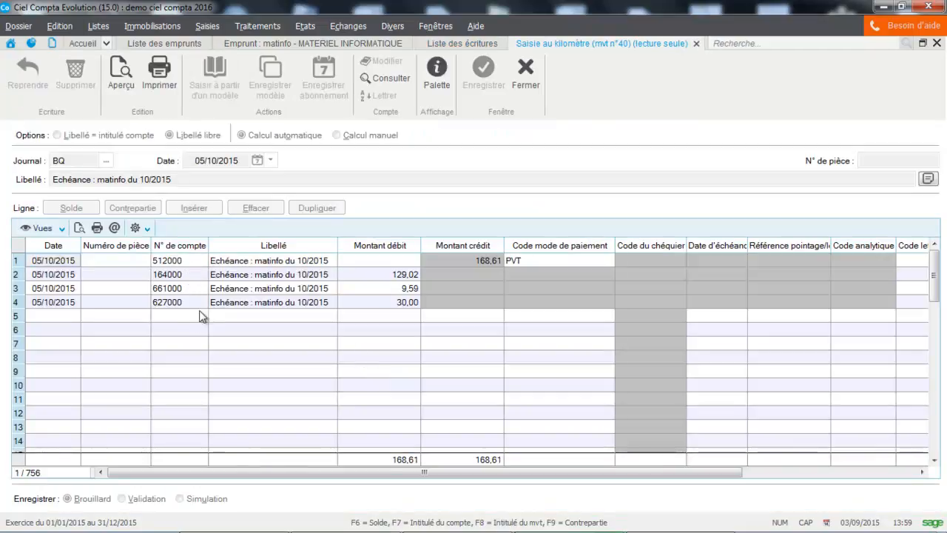
{"action": "left_click", "coordinate": [524, 85]}
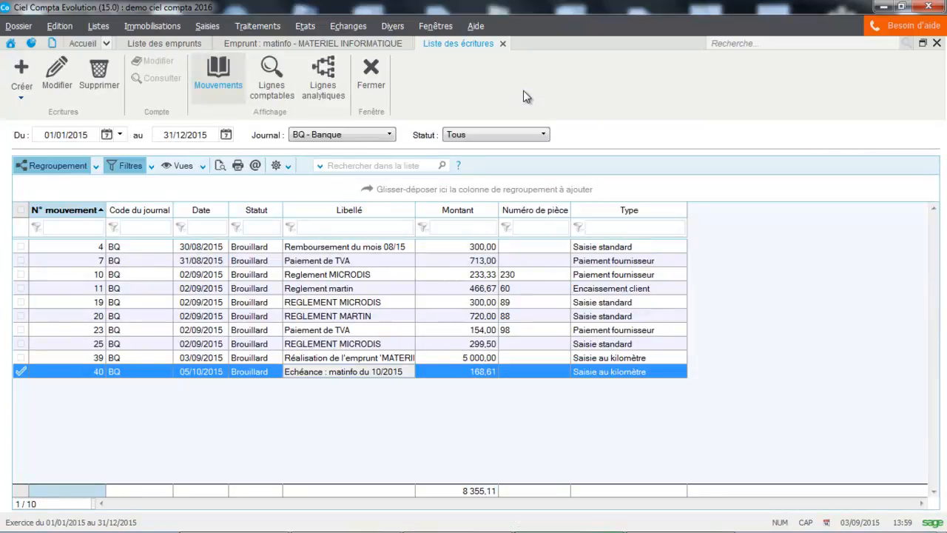